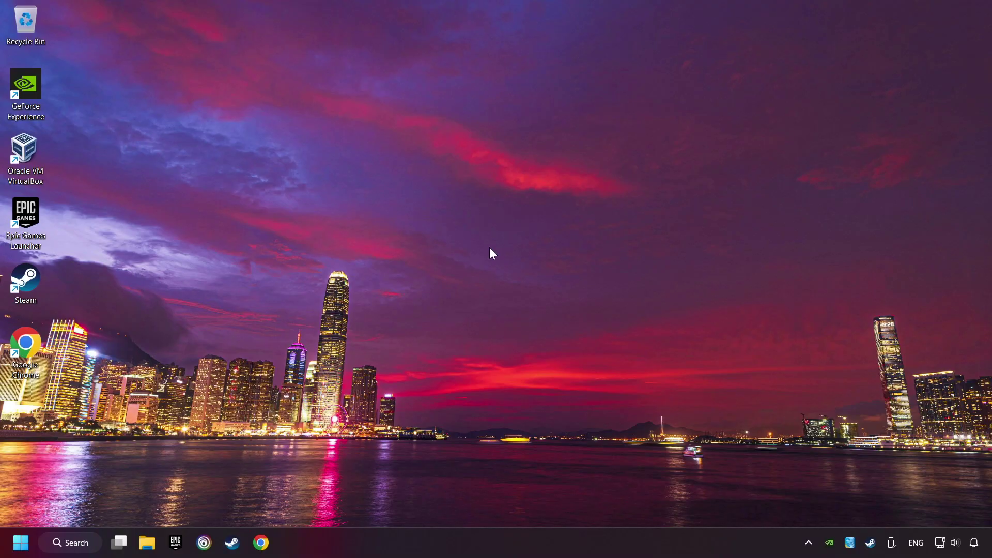
Search Windows for 'device manager'
{"action": "left_click", "coordinate": [73, 542]}
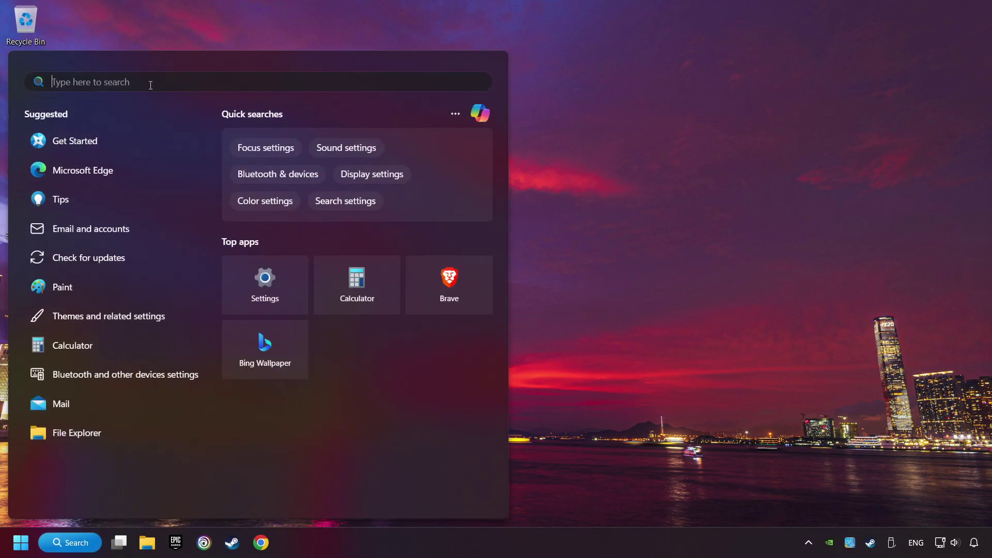
{"action": "type", "text": "device manager"}
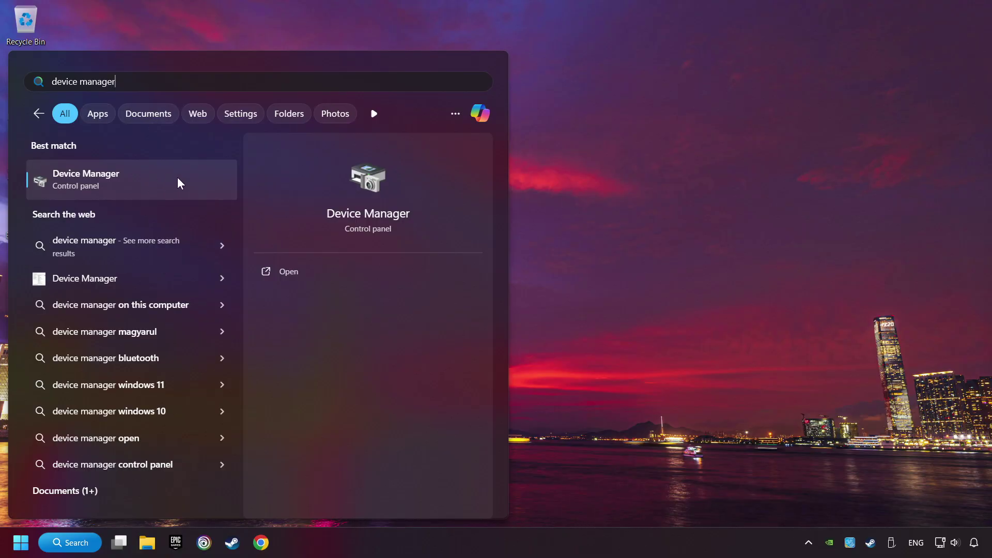
Open Device Manager and select Xbox 360 Controller for Windows under Xbox 360 Peripherals
{"action": "left_click", "coordinate": [195, 179]}
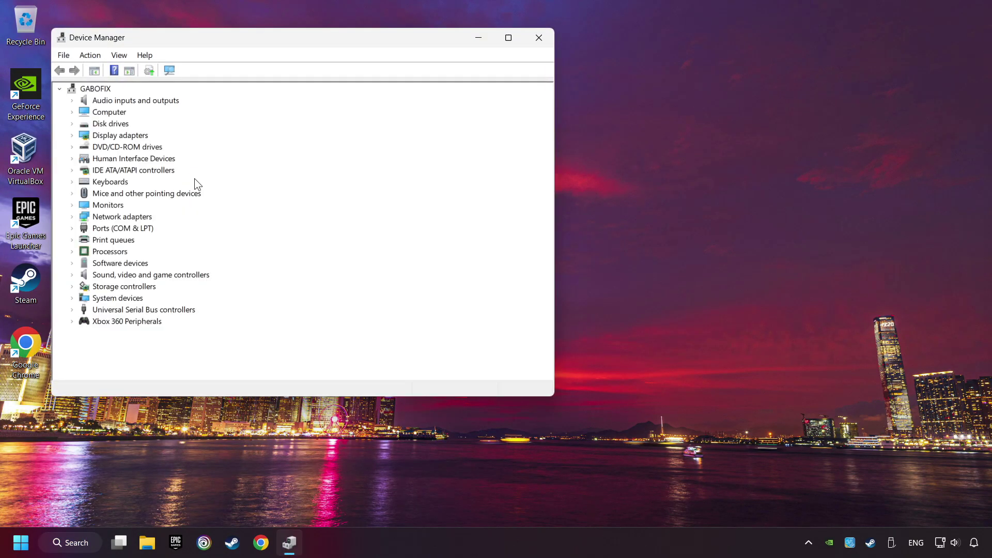
{"action": "left_click_drag", "start_coordinate": [192, 42], "coordinate": [380, 104]}
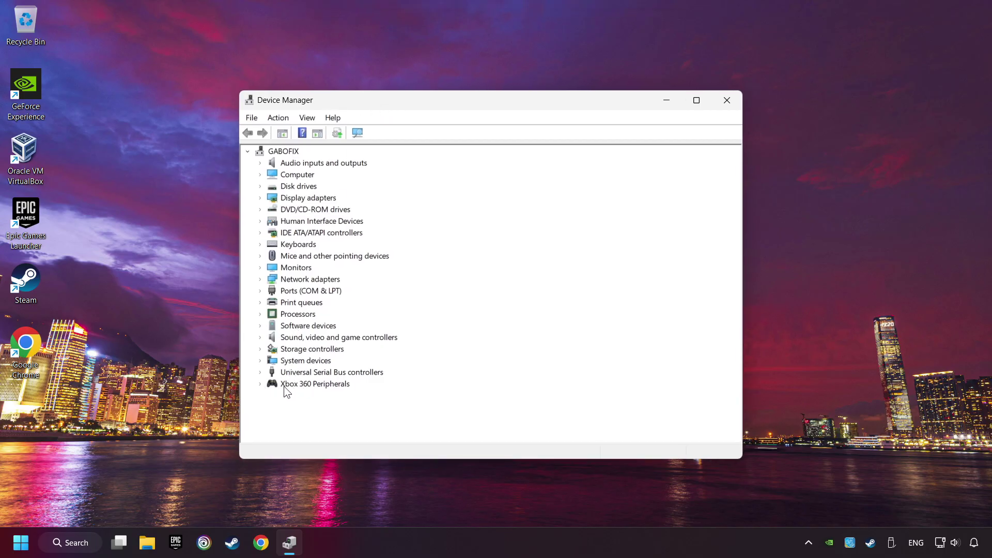
{"action": "left_click", "coordinate": [260, 384]}
{"action": "left_click", "coordinate": [313, 384]}
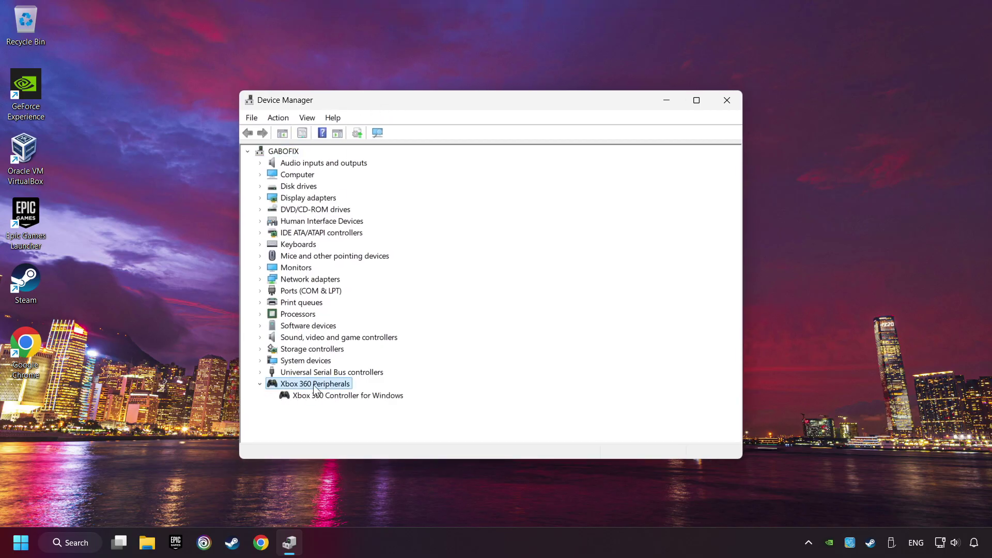
{"action": "left_click", "coordinate": [285, 396]}
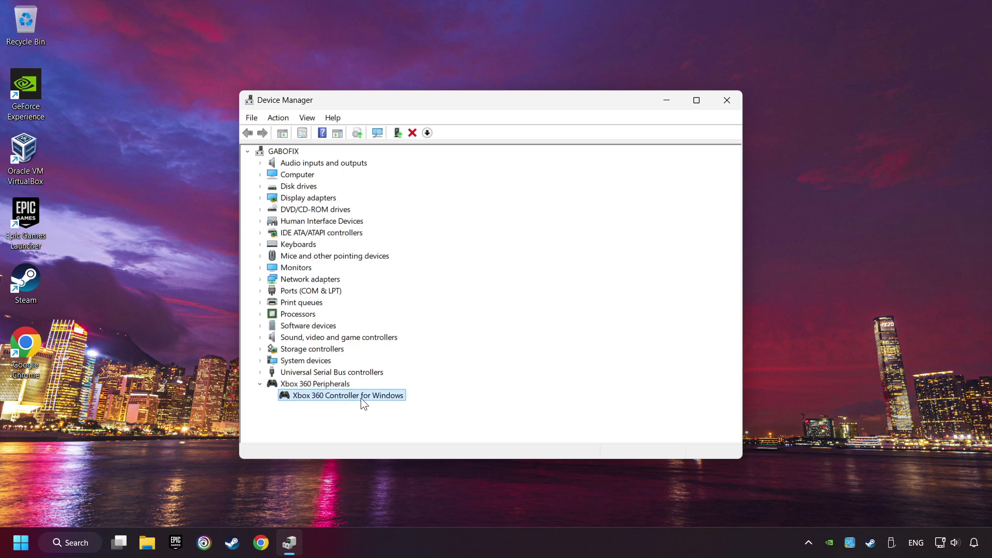
Disable the controller, decline the restart, then enable the controller again
{"action": "right_click", "coordinate": [339, 395]}
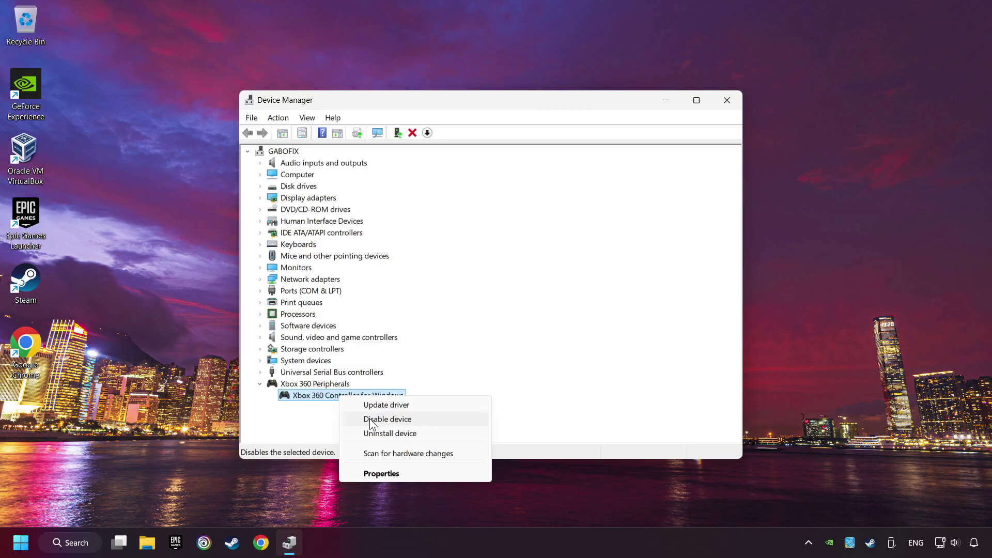
{"action": "left_click", "coordinate": [423, 420]}
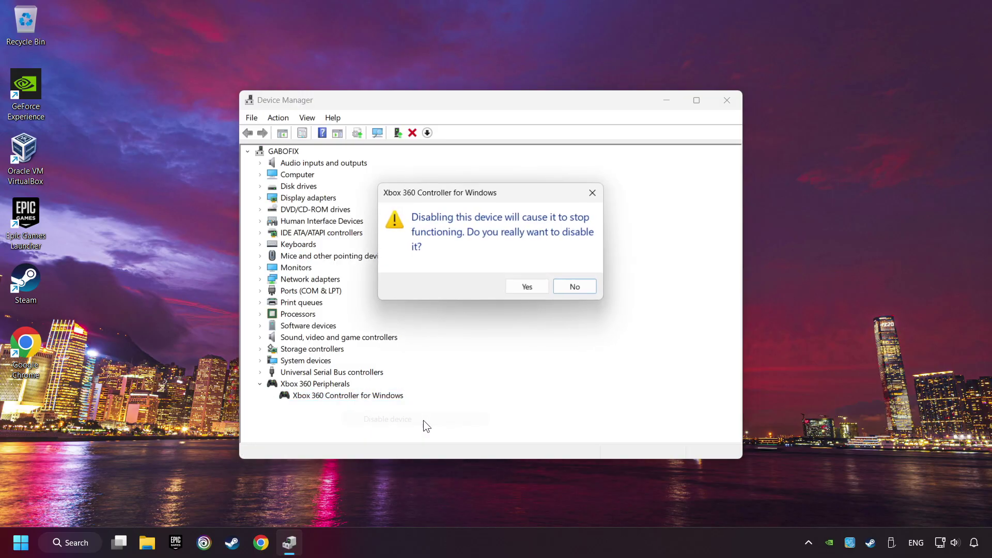
{"action": "left_click", "coordinate": [522, 287]}
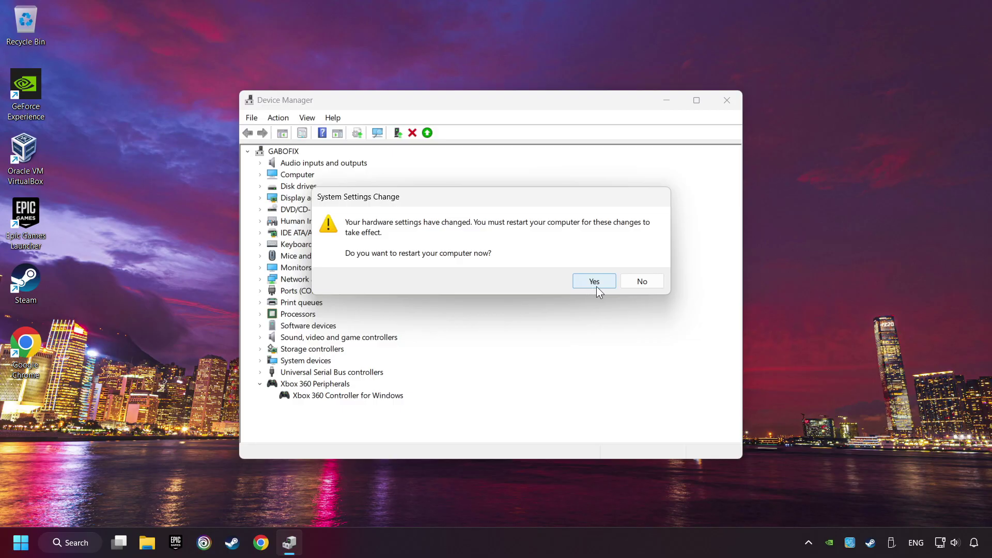
{"action": "left_click", "coordinate": [297, 394]}
{"action": "right_click", "coordinate": [360, 394]}
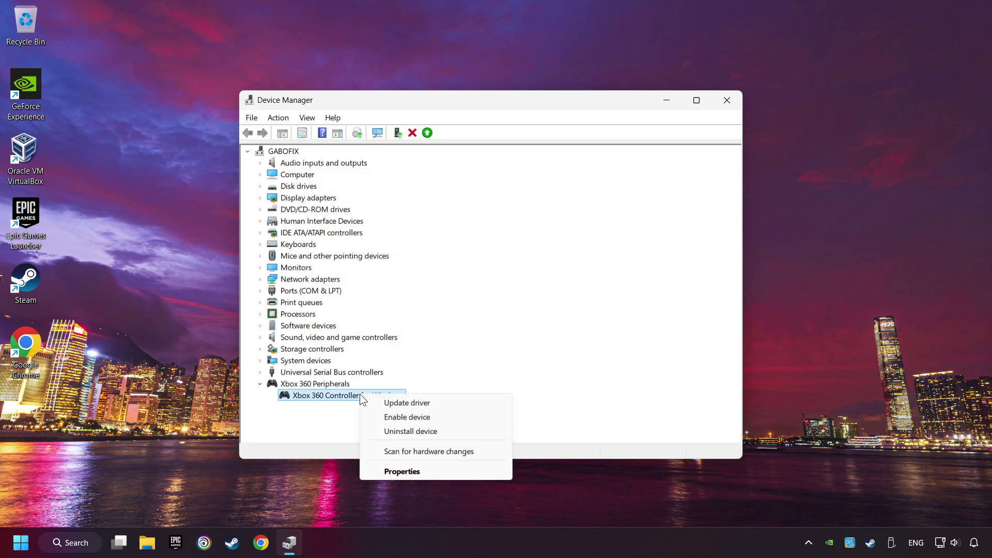
{"action": "left_click", "coordinate": [421, 417]}
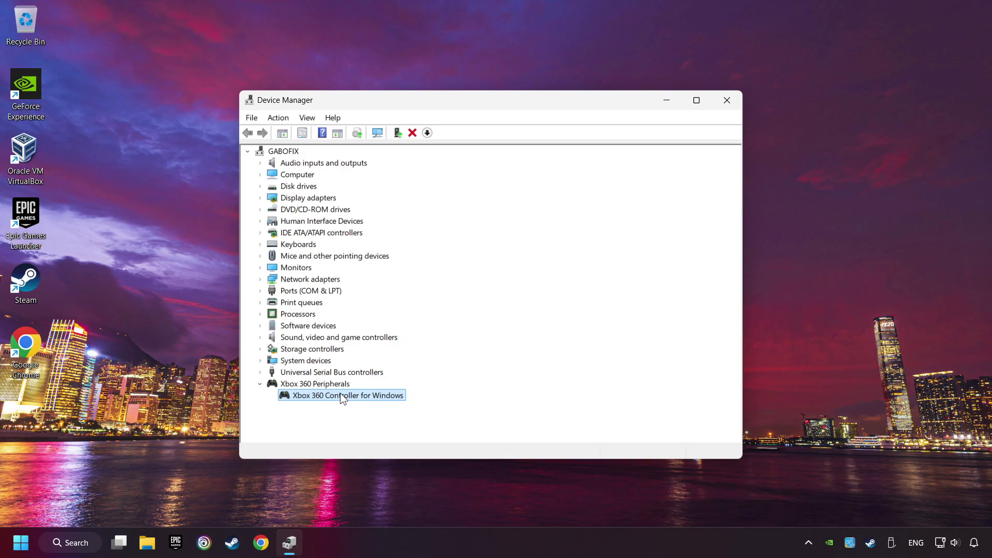
Bring up the context menu for Xbox 360 Controller for Windows
{"action": "right_click", "coordinate": [340, 395]}
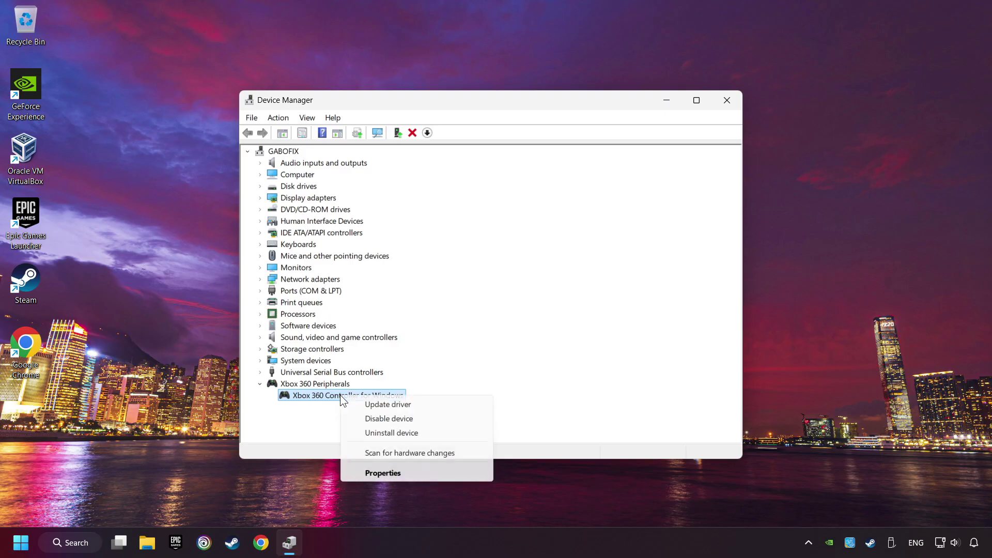
Reinstall the Xbox 360 Controller for Windows driver picked from the compatible drivers on this computer
{"action": "left_click", "coordinate": [435, 405]}
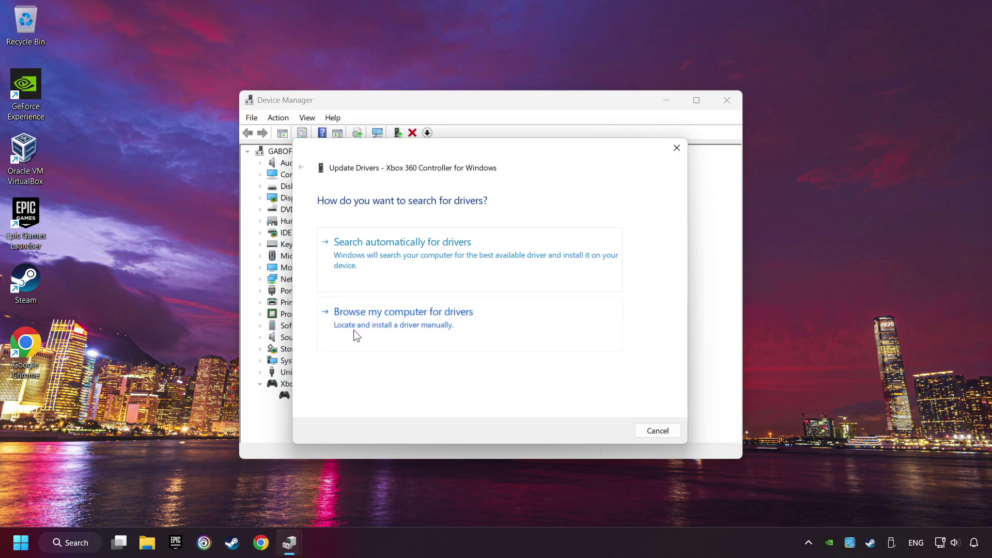
{"action": "left_click", "coordinate": [467, 330]}
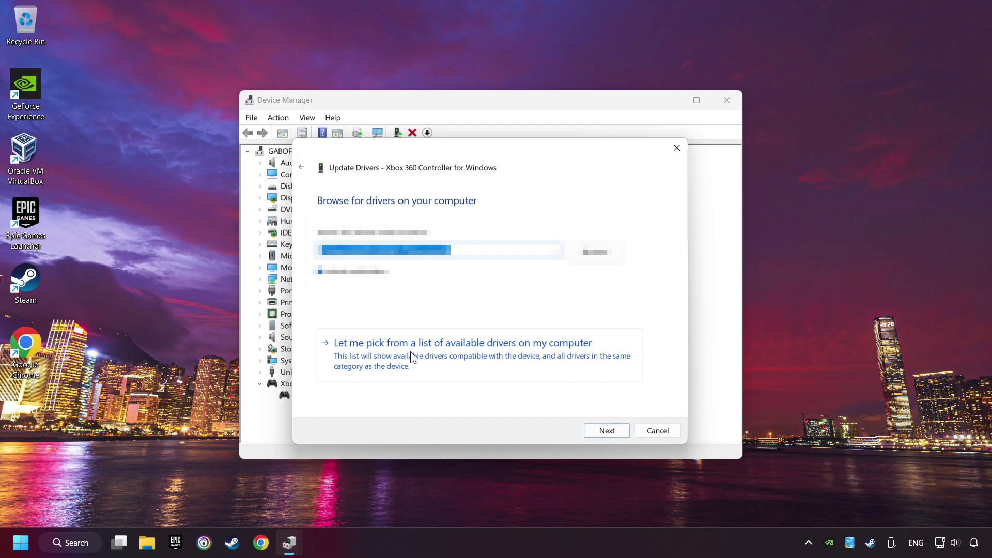
{"action": "left_click", "coordinate": [441, 353]}
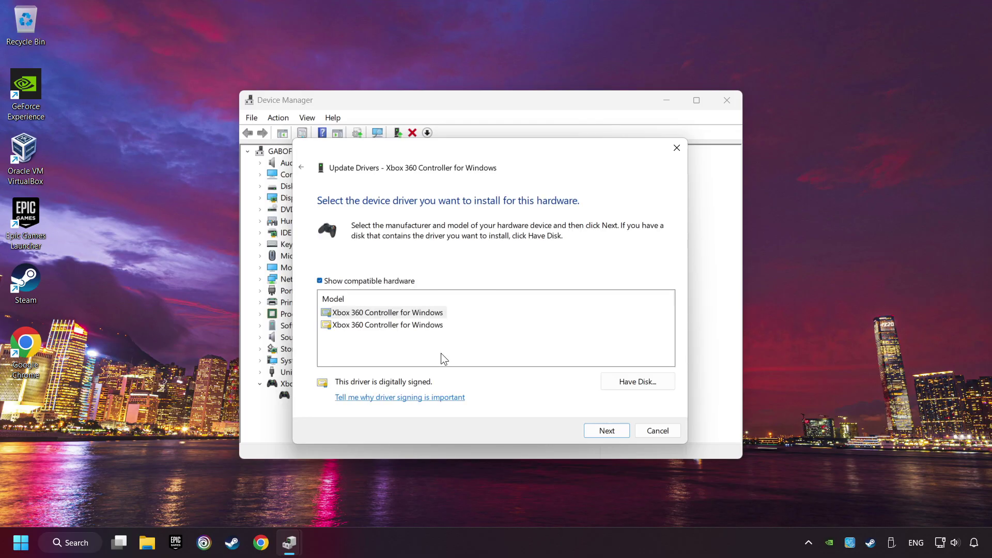
{"action": "left_click", "coordinate": [361, 313]}
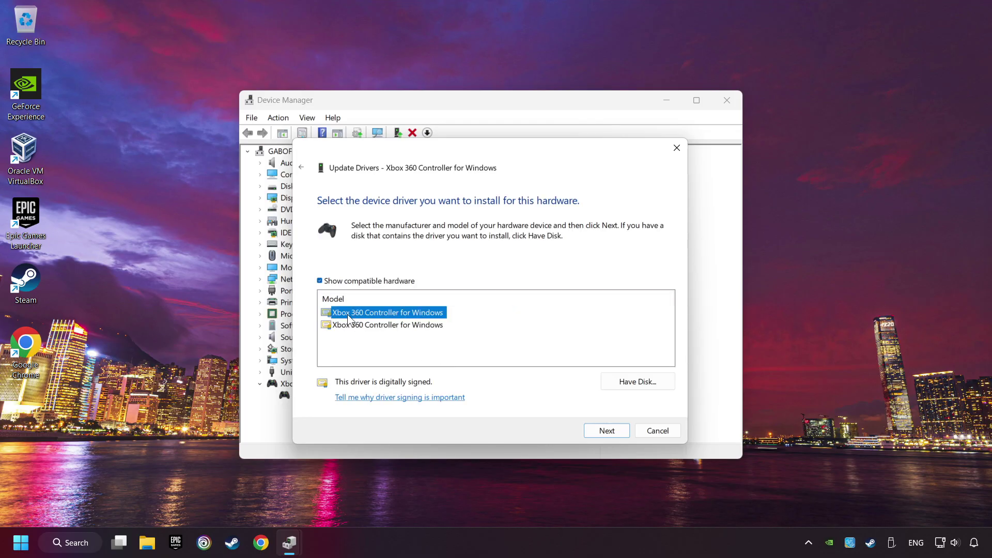
{"action": "left_click", "coordinate": [594, 430]}
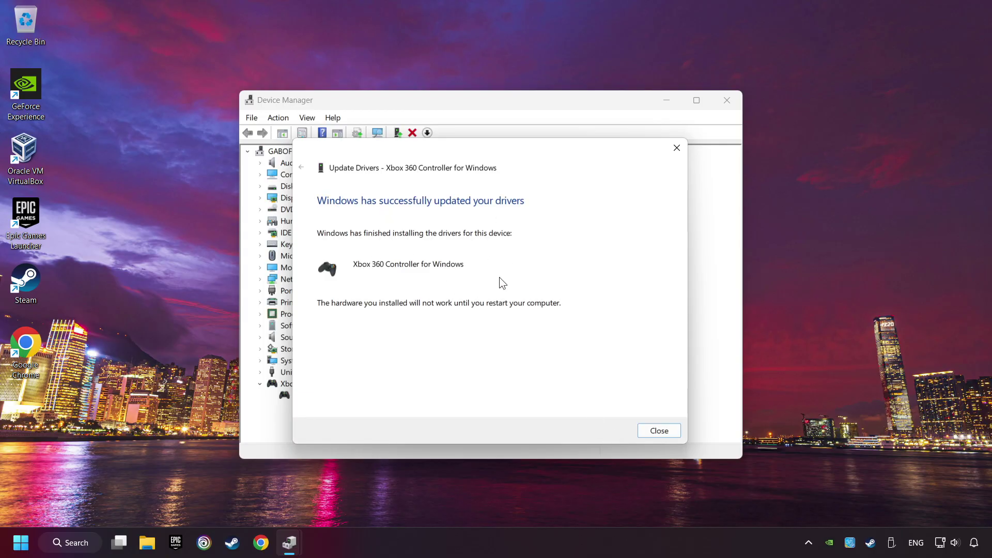
{"action": "left_click", "coordinate": [658, 431]}
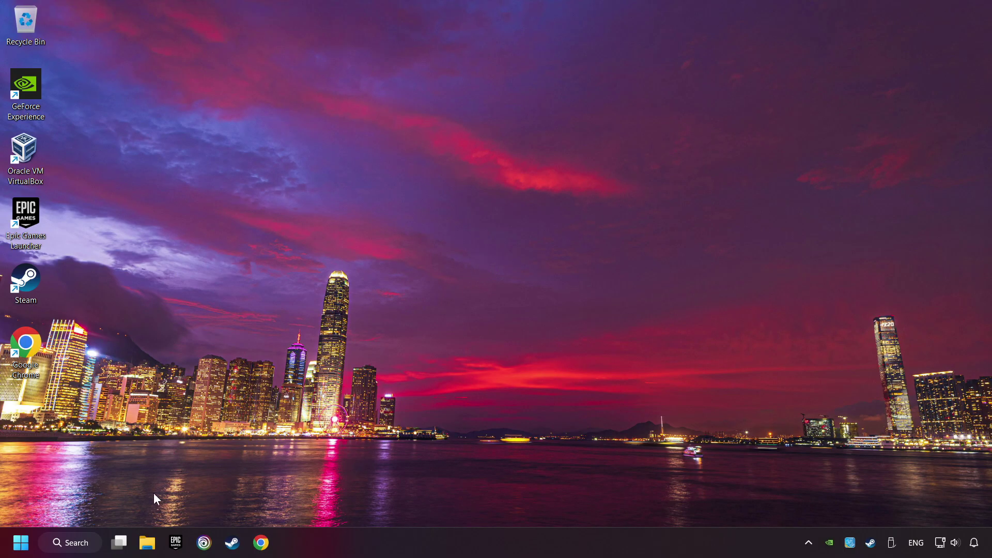
Search 'device manager' and open Device Manager from the best match
{"action": "left_click", "coordinate": [85, 546]}
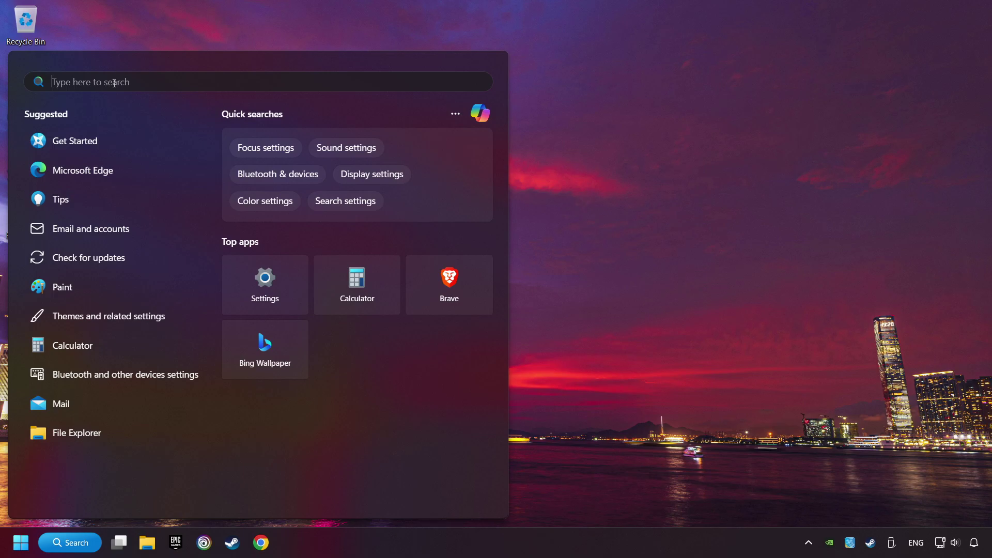
{"action": "type", "text": "devic"}
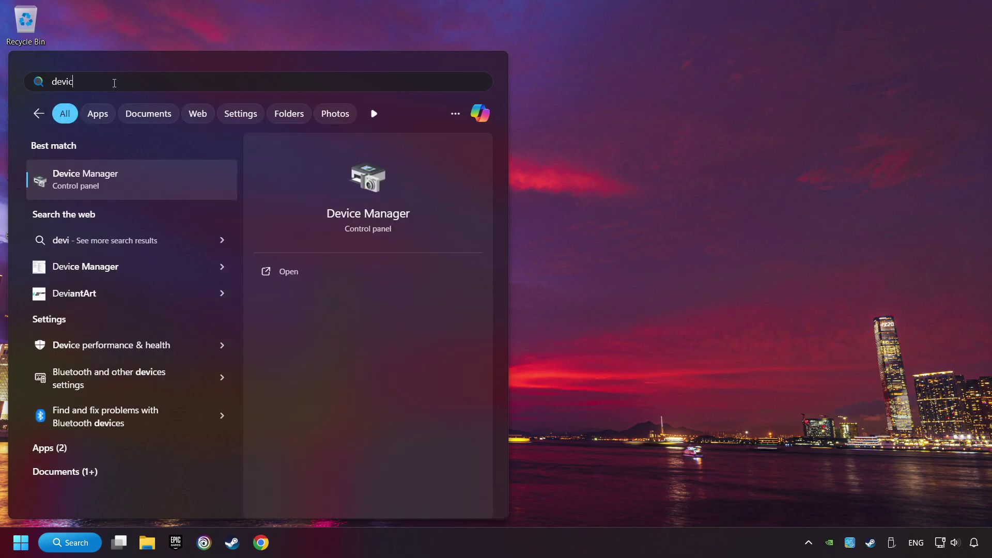
{"action": "type", "text": "e manager"}
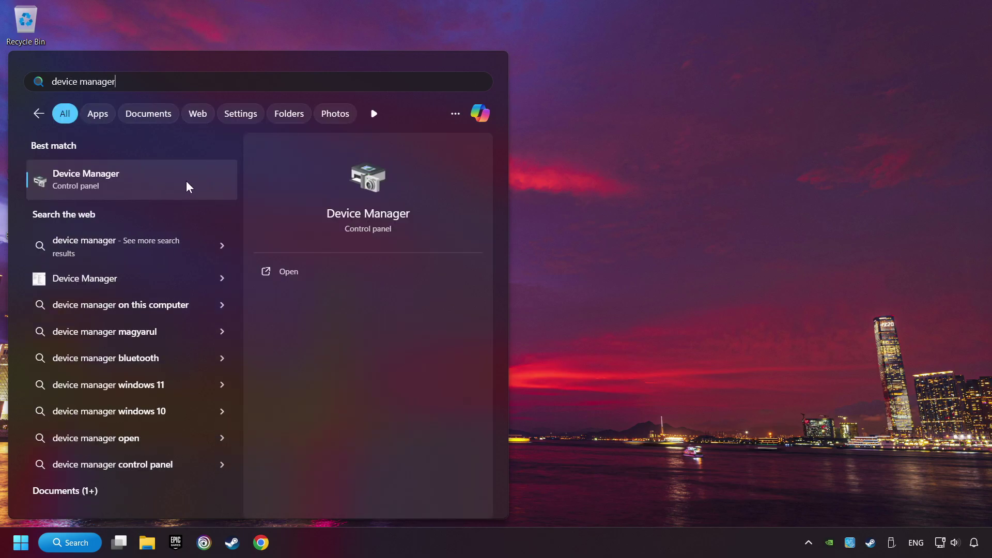
{"action": "left_click", "coordinate": [186, 181]}
Expand Universal Serial Bus controllers and bring up the Generic USB Hub's context menu
{"action": "left_click_drag", "start_coordinate": [255, 36], "coordinate": [414, 109]}
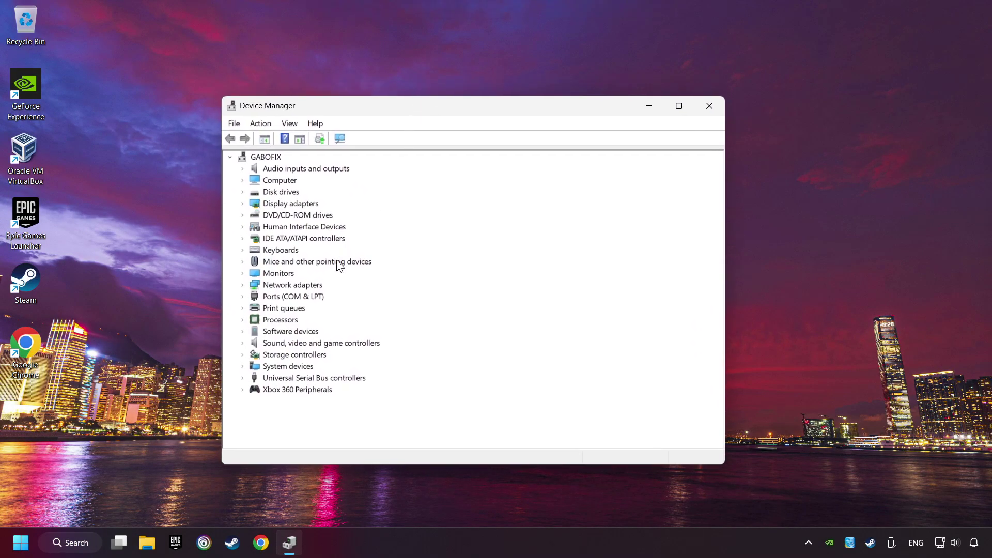
{"action": "left_click", "coordinate": [256, 377]}
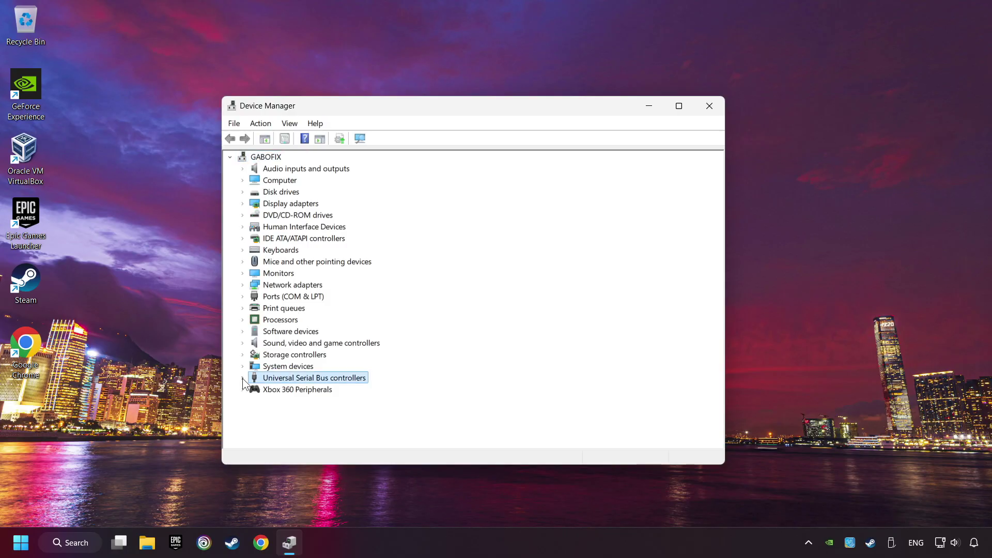
{"action": "left_click", "coordinate": [243, 377]}
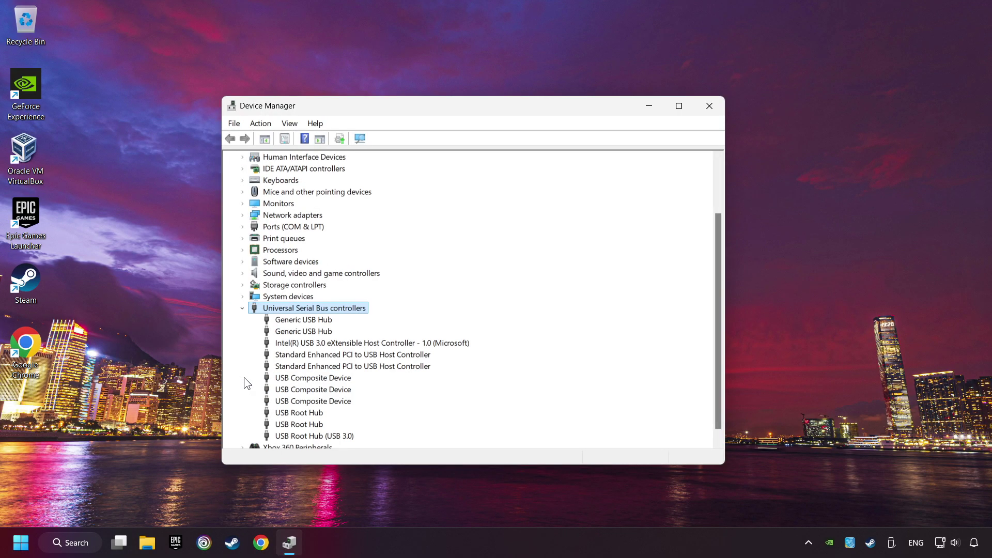
{"action": "right_click", "coordinate": [284, 323]}
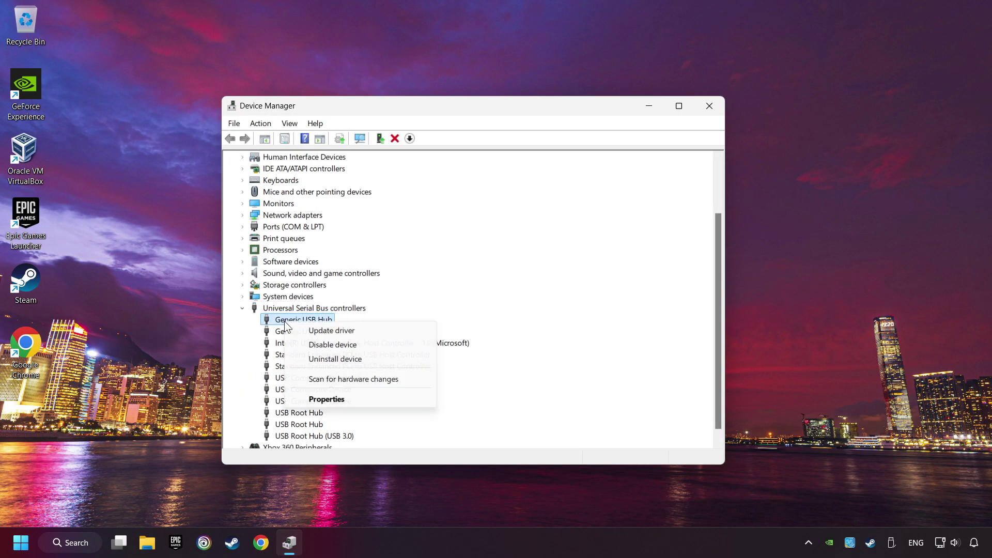
Review the Generic USB Hub's 'Allow the computer to turn off this device' setting, then close Device Manager
{"action": "left_click", "coordinate": [362, 397]}
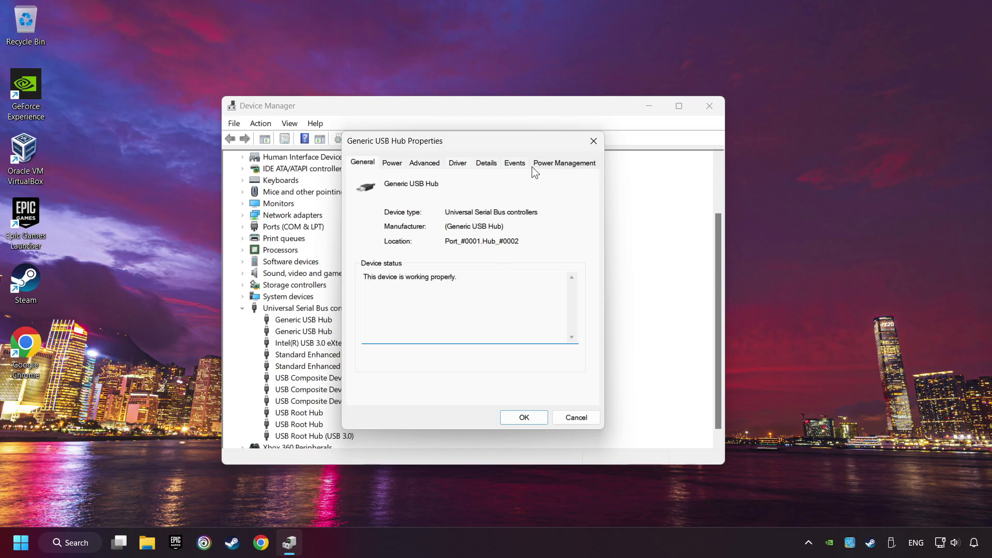
{"action": "left_click", "coordinate": [565, 164]}
{"action": "left_click", "coordinate": [372, 214]}
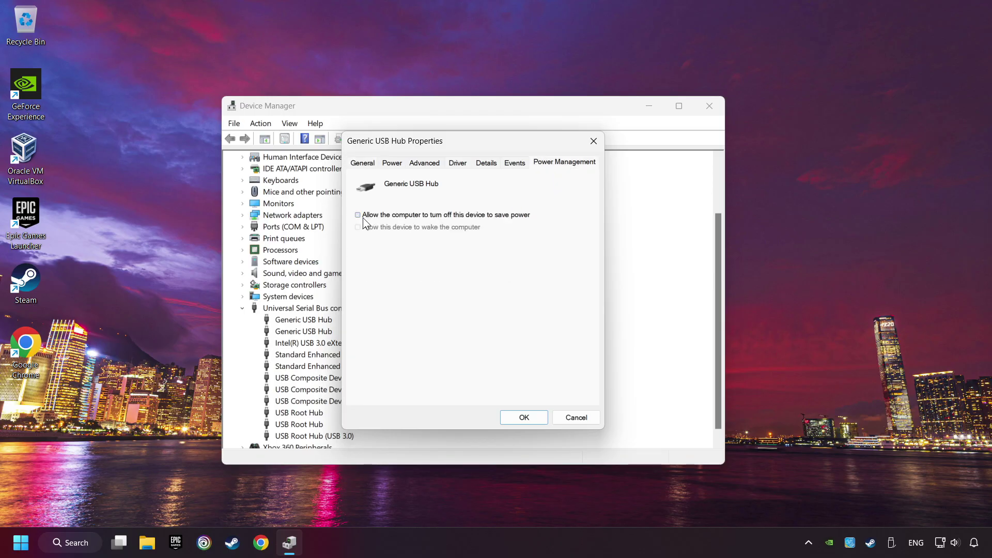
{"action": "left_click", "coordinate": [372, 214]}
{"action": "left_click", "coordinate": [523, 418]}
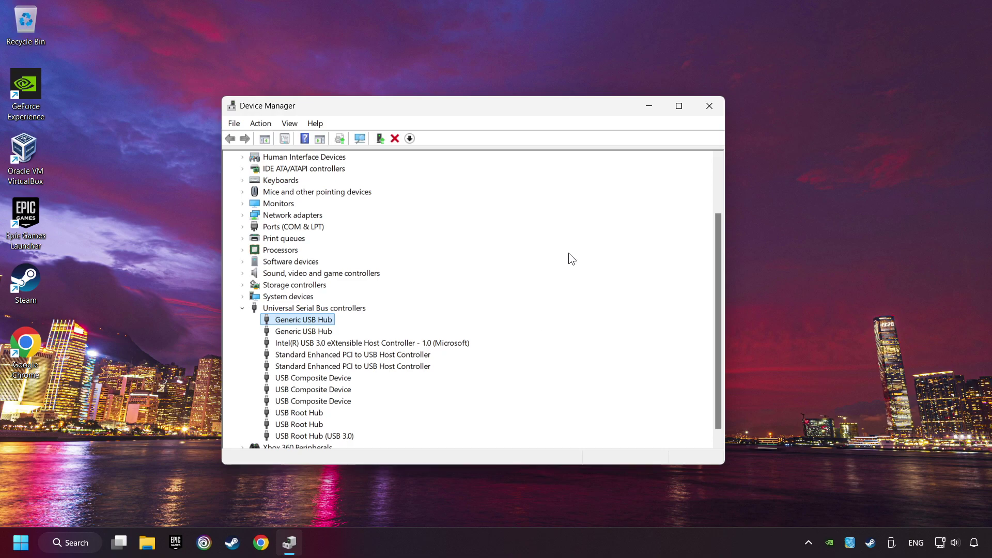
{"action": "left_click", "coordinate": [709, 111]}
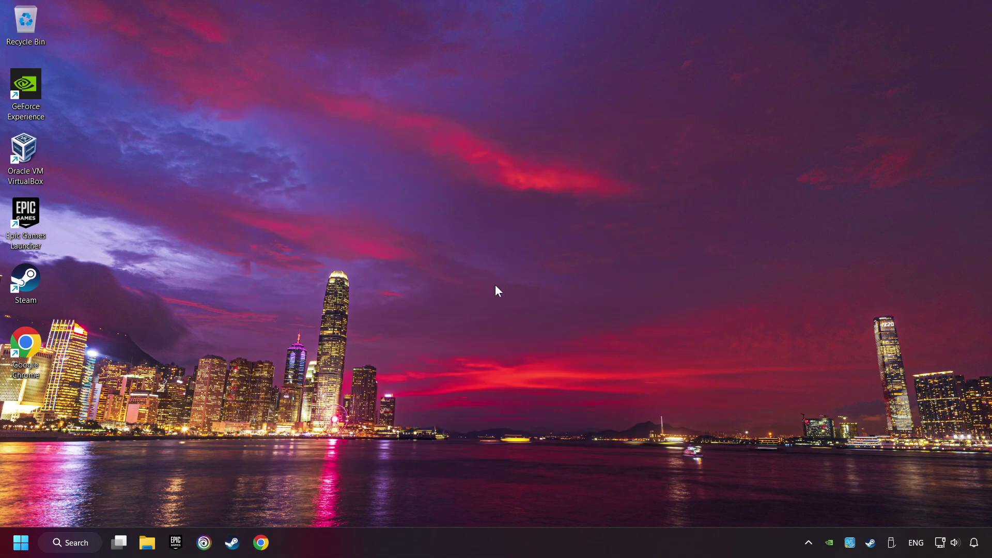
Search 'controller', open 'Set up USB game controllers' and centre the Game Controllers window
{"action": "left_click", "coordinate": [79, 545]}
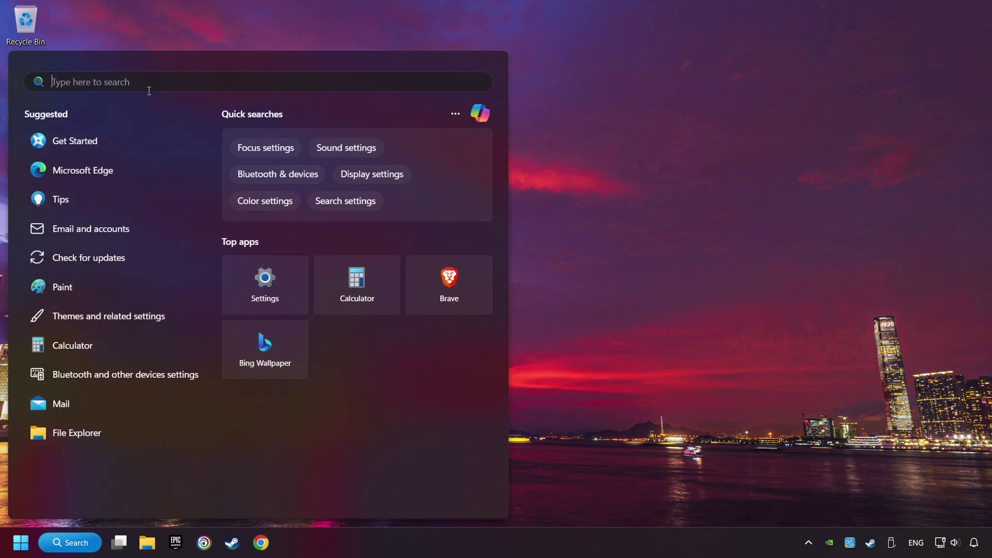
{"action": "type", "text": "controller"}
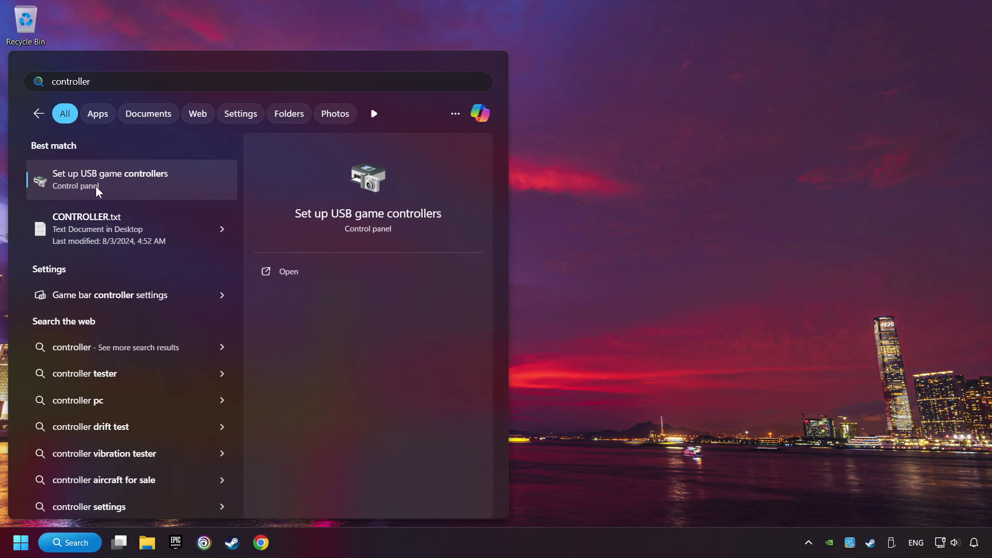
{"action": "left_click", "coordinate": [180, 182]}
{"action": "left_click_drag", "start_coordinate": [182, 104], "coordinate": [455, 165]}
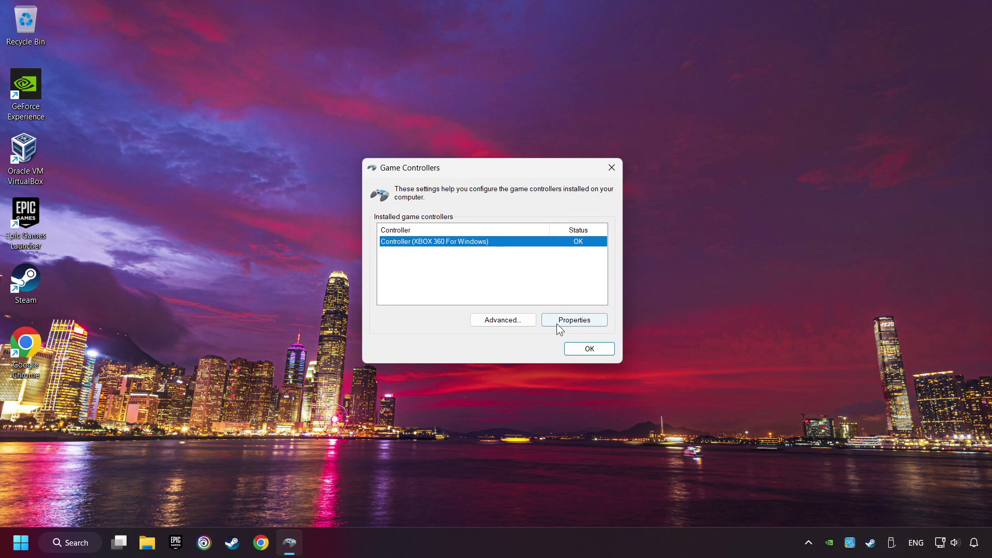
Reset the Xbox 360 controller's calibration to default in its Settings tab
{"action": "left_click", "coordinate": [575, 321]}
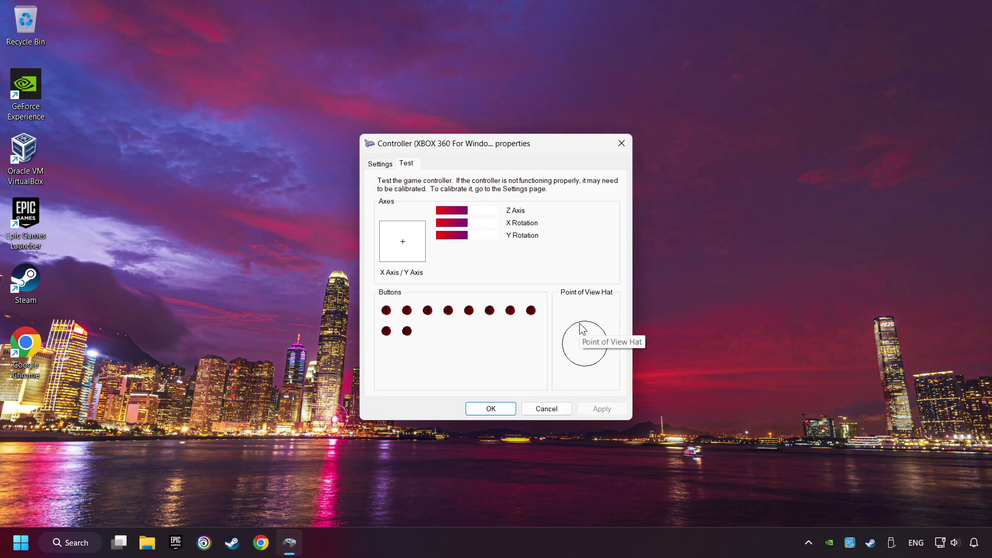
{"action": "left_click", "coordinate": [380, 164]}
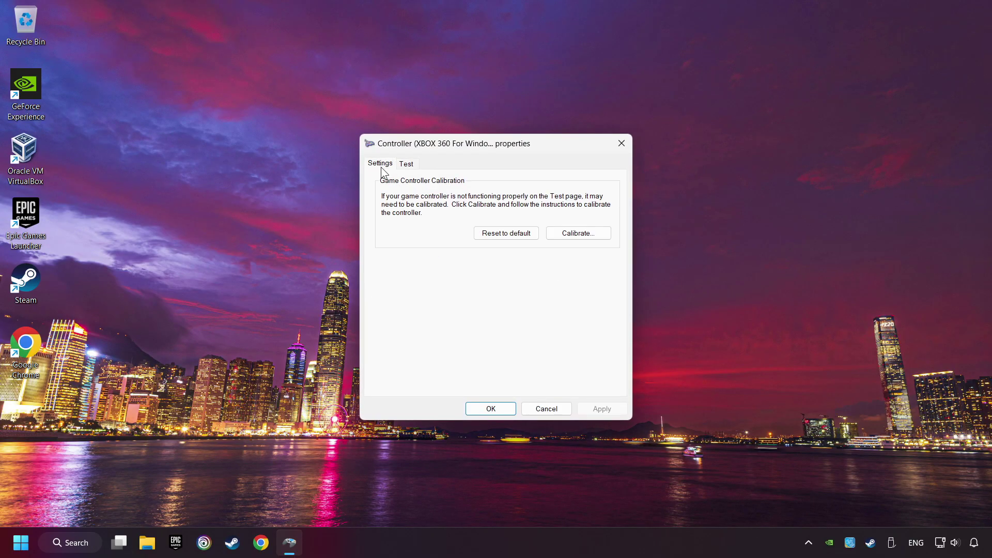
{"action": "left_click", "coordinate": [496, 238]}
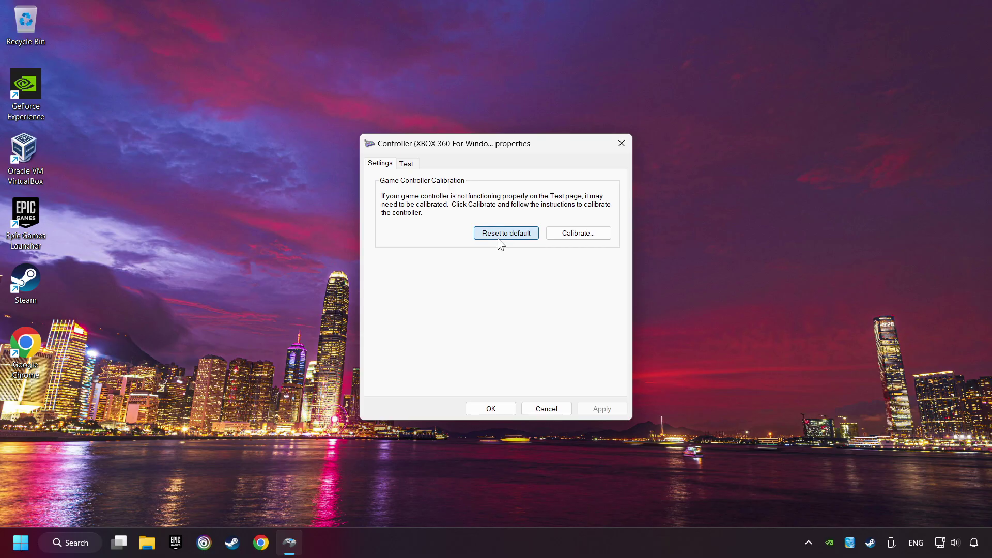
Run the calibration wizard through every axis to Finish, then save with OK and close
{"action": "left_click", "coordinate": [582, 236]}
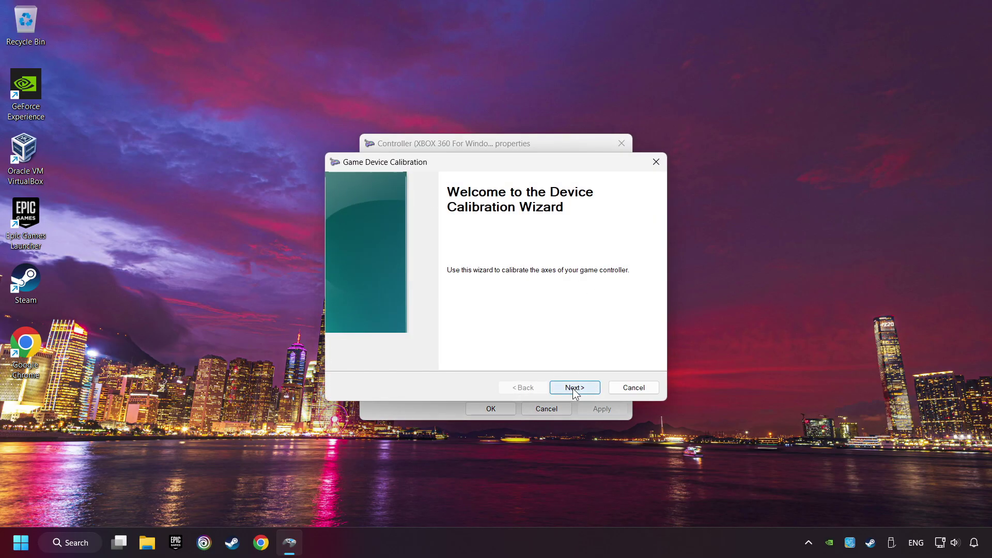
{"action": "left_click", "coordinate": [568, 387]}
{"action": "left_click", "coordinate": [568, 388]}
{"action": "left_click", "coordinate": [568, 388]}
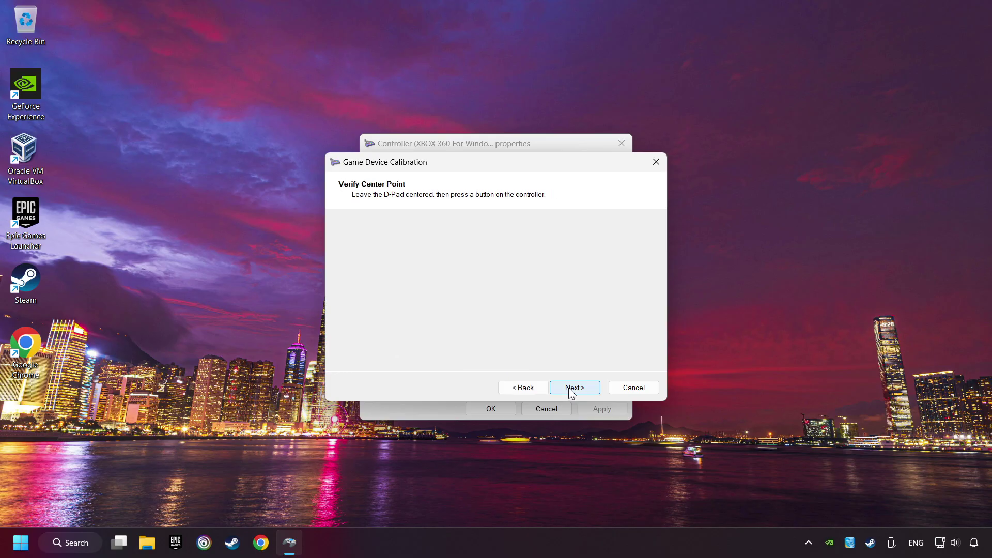
{"action": "left_click", "coordinate": [572, 391]}
{"action": "left_click", "coordinate": [571, 390]}
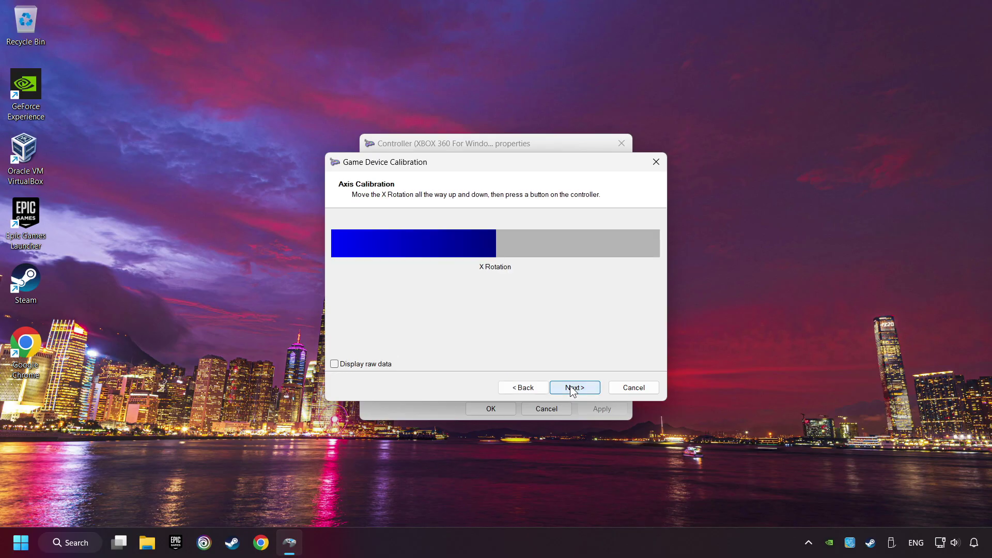
{"action": "left_click", "coordinate": [572, 390]}
{"action": "left_click", "coordinate": [571, 390]}
{"action": "left_click", "coordinate": [571, 387]}
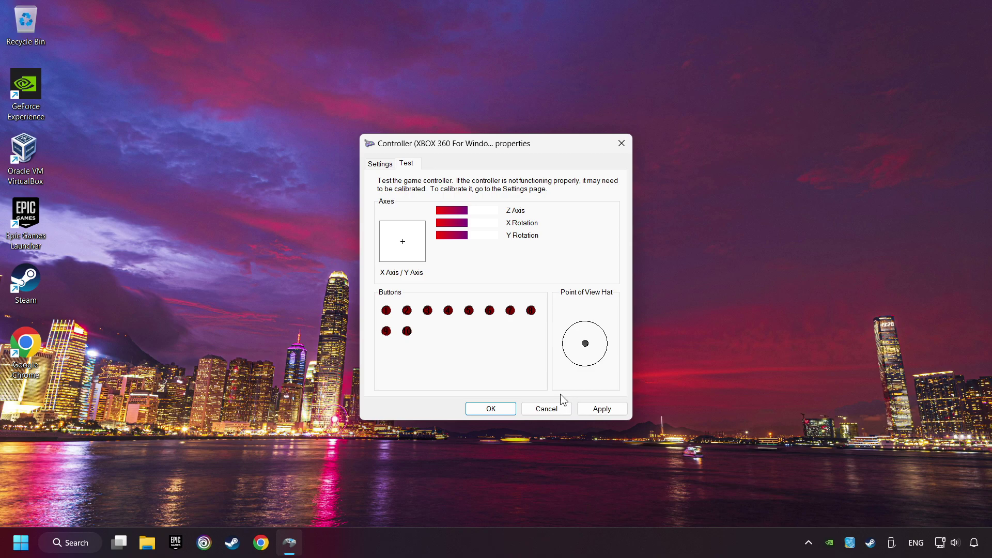
{"action": "left_click", "coordinate": [490, 408]}
{"action": "left_click", "coordinate": [583, 349]}
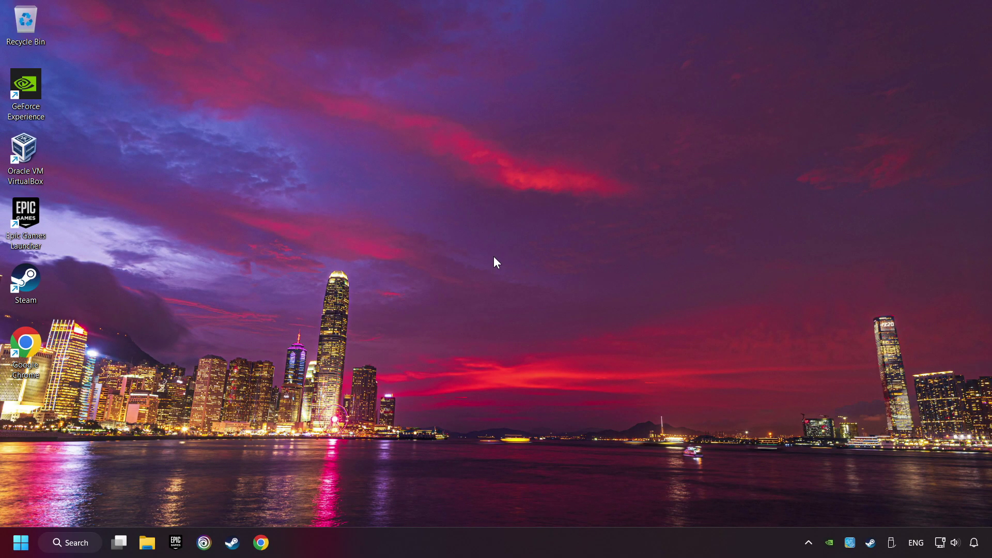
Open Steam's Settings at the Controller page
{"action": "left_click", "coordinate": [234, 543]}
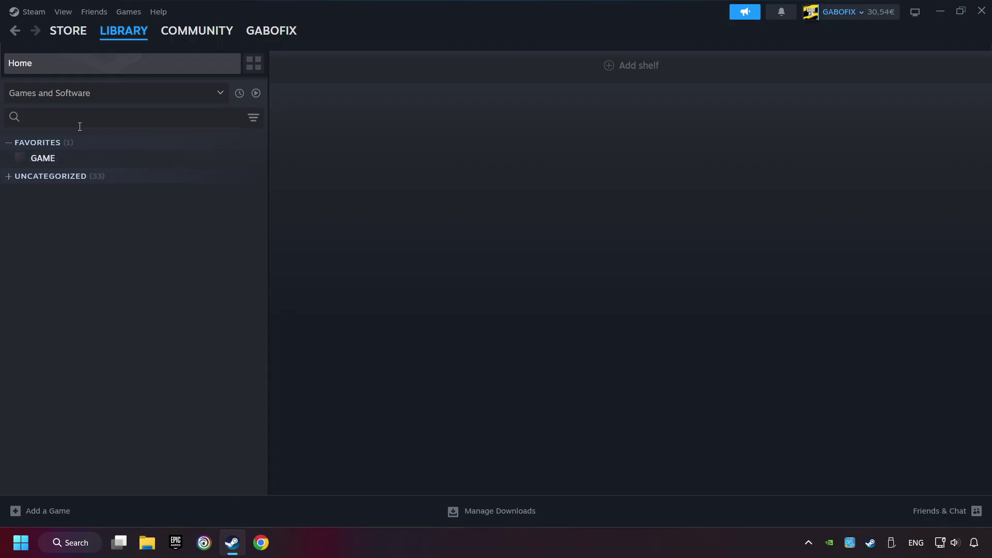
{"action": "left_click", "coordinate": [35, 12]}
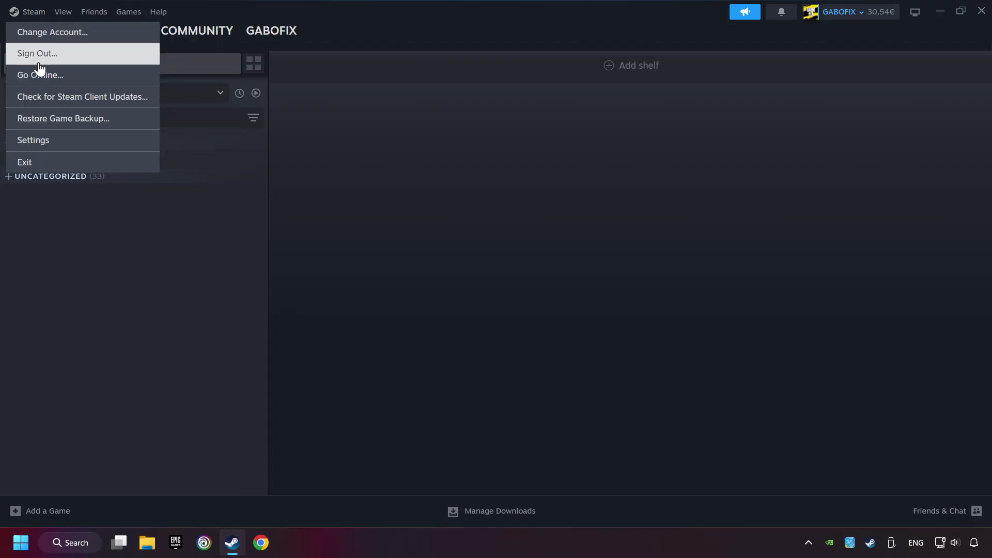
{"action": "left_click", "coordinate": [103, 144]}
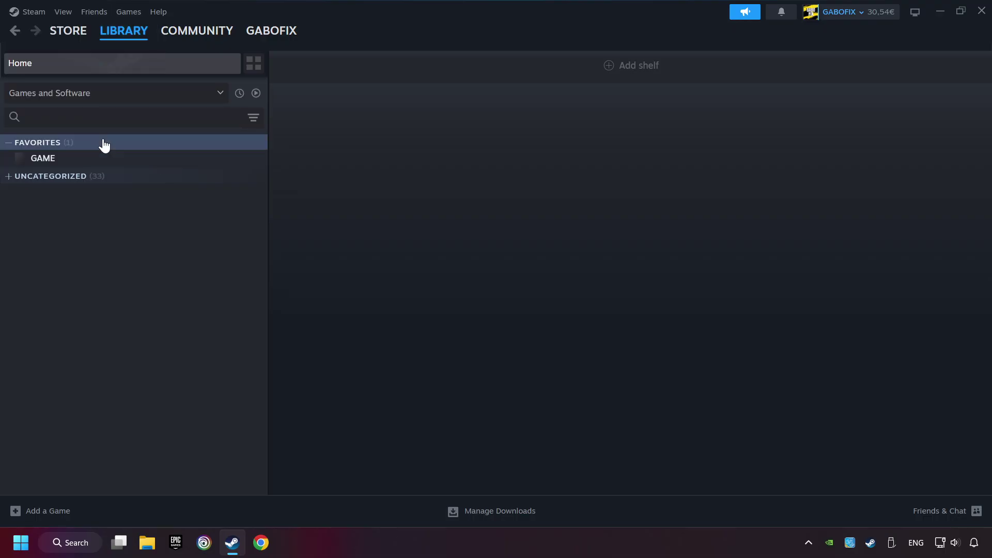
{"action": "scroll", "coordinate": [289, 344], "scroll_direction": "down", "scroll_amount": 1}
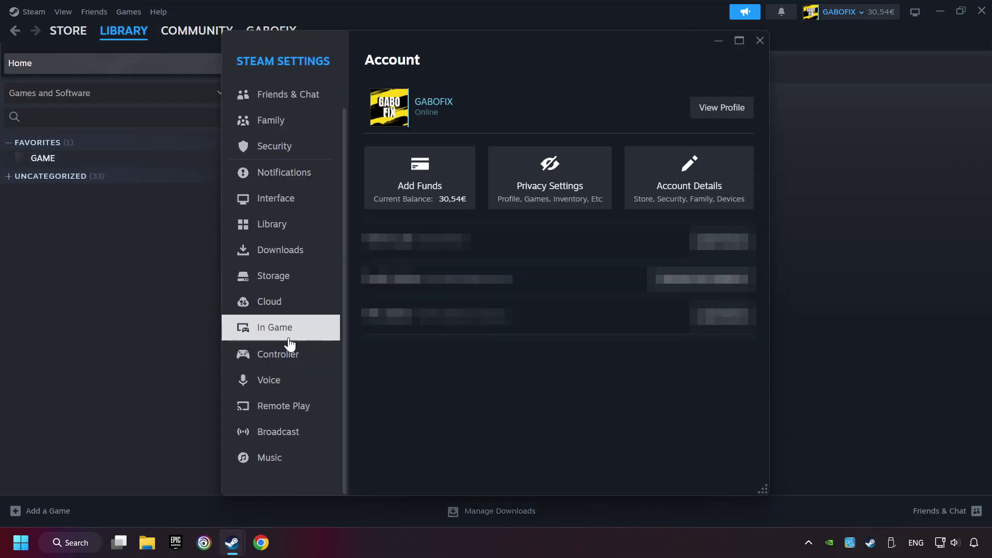
{"action": "left_click", "coordinate": [328, 360]}
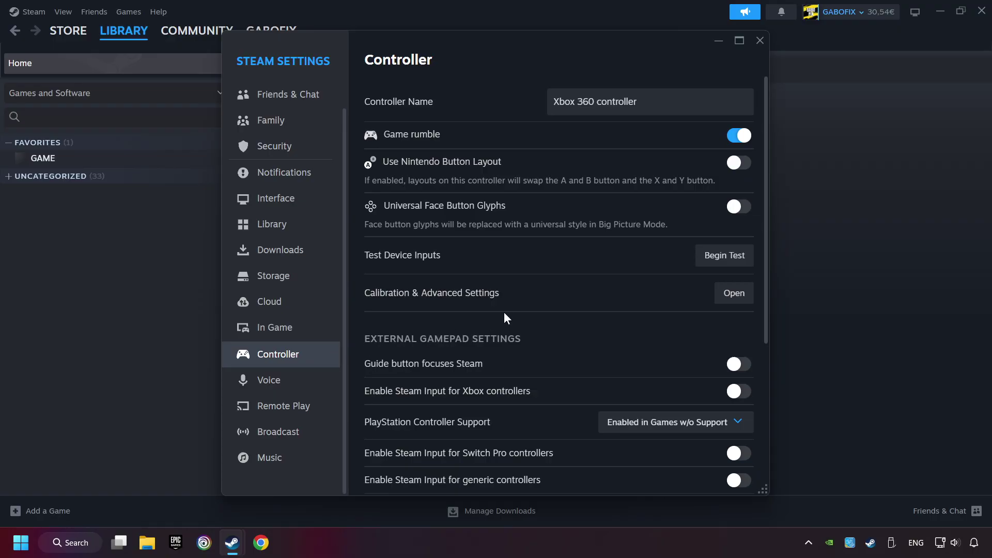
{"action": "scroll", "coordinate": [540, 309], "scroll_direction": "down", "scroll_amount": 3}
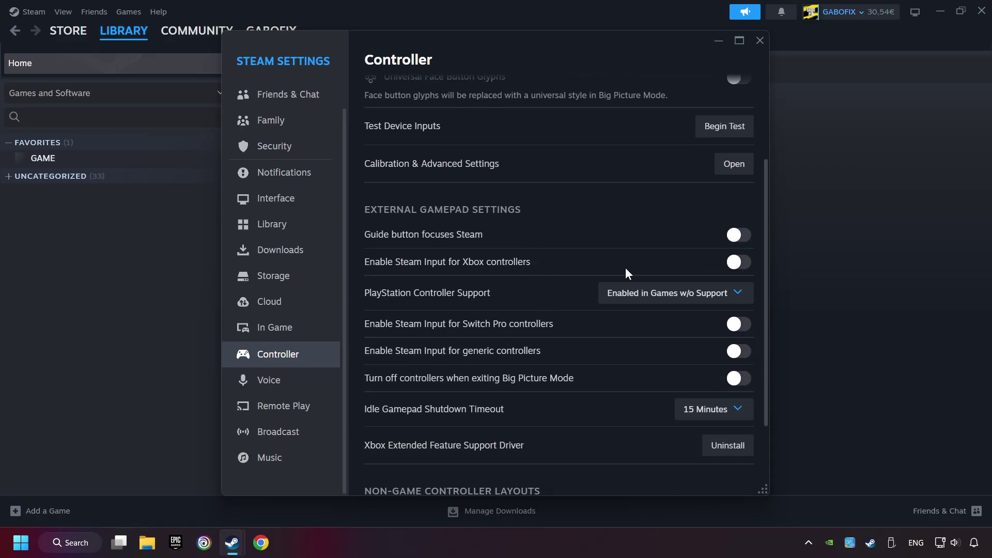
Enable Steam Input for Xbox, Switch Pro and generic controllers, keeping PlayStation at 'Enabled in Games w/o Support'
{"action": "left_click", "coordinate": [739, 263]}
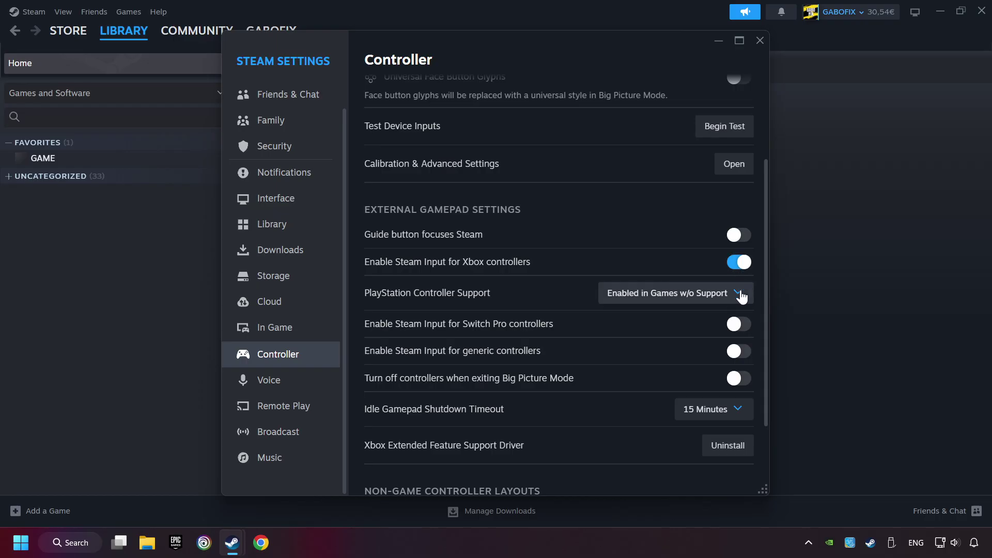
{"action": "left_click", "coordinate": [715, 291]}
{"action": "left_click", "coordinate": [689, 338]}
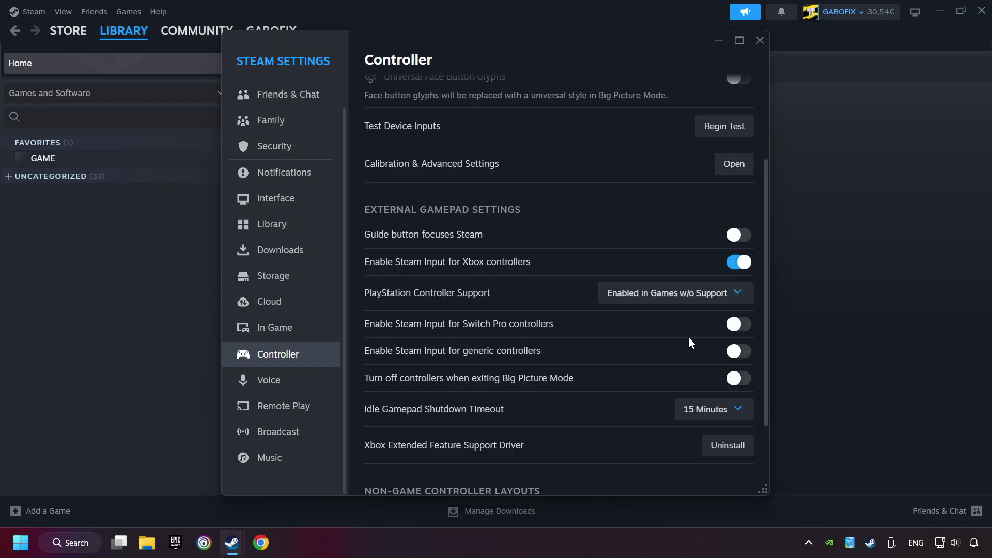
{"action": "left_click", "coordinate": [739, 324]}
{"action": "left_click", "coordinate": [738, 351]}
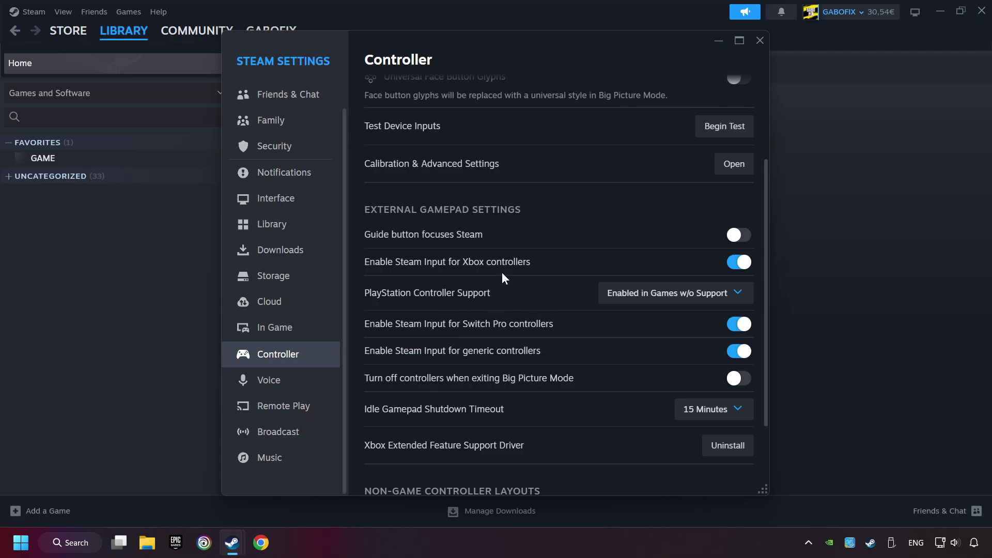
Close Steam Settings, then open Add a Non-Steam Game and cancel without adding anything
{"action": "left_click", "coordinate": [760, 42]}
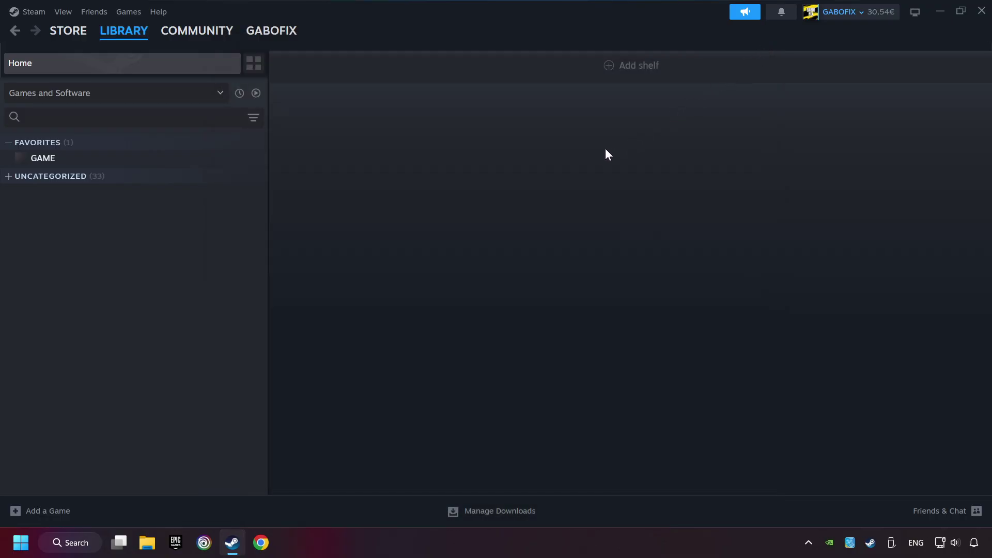
{"action": "left_click", "coordinate": [48, 512]}
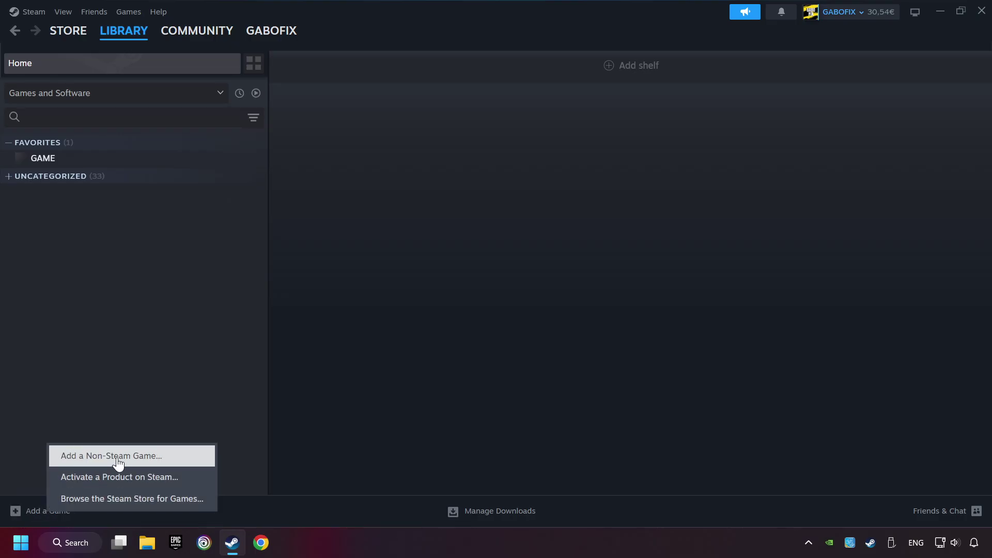
{"action": "left_click", "coordinate": [175, 458]}
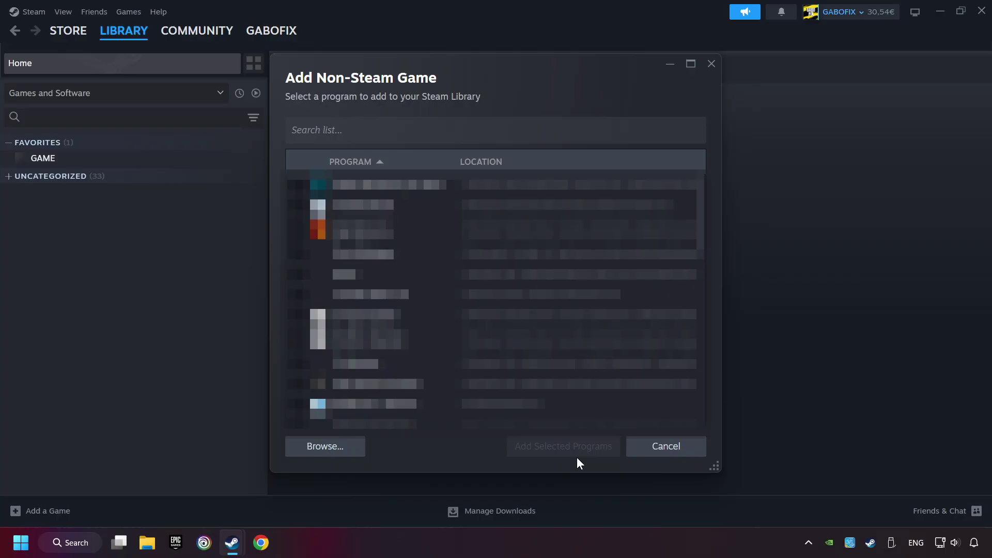
{"action": "left_click", "coordinate": [642, 451]}
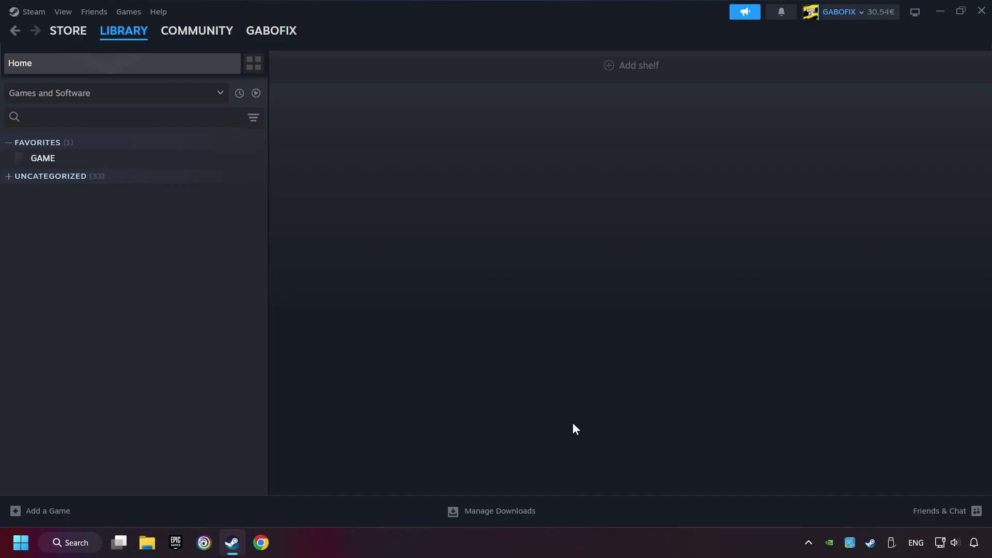
Open GAME's page from the Favorites section of the Steam library sidebar
{"action": "mouse_move", "coordinate": [117, 42]}
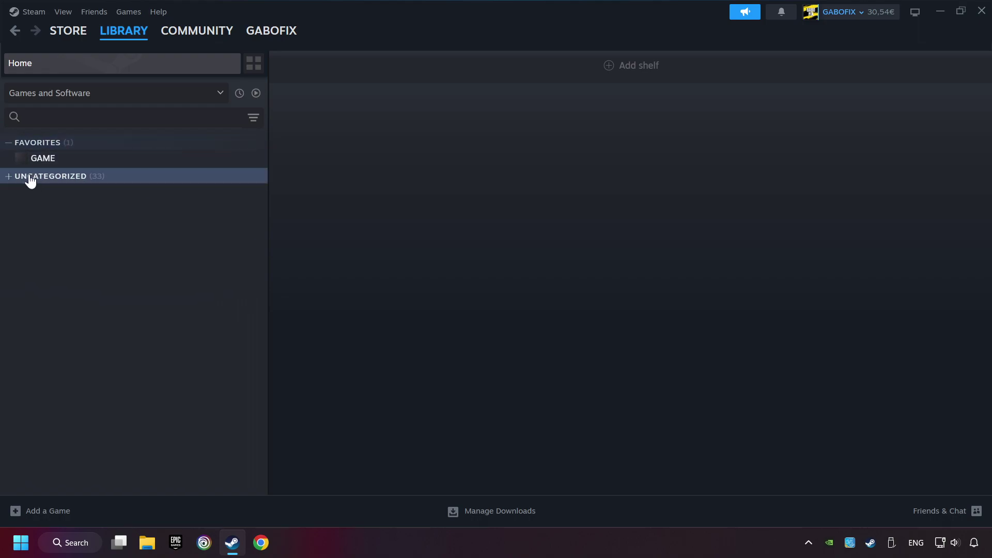
{"action": "left_click", "coordinate": [113, 166]}
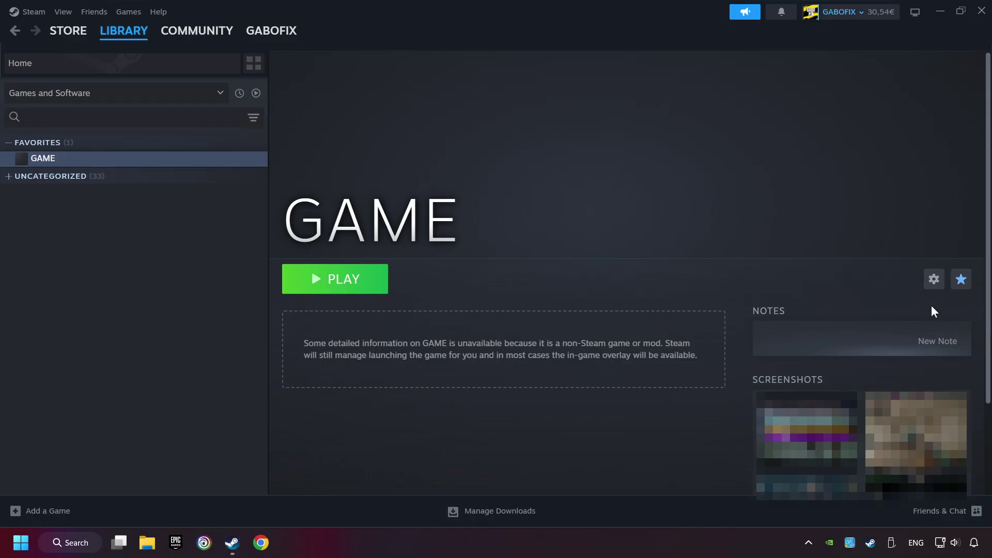
{"action": "left_click", "coordinate": [869, 295]}
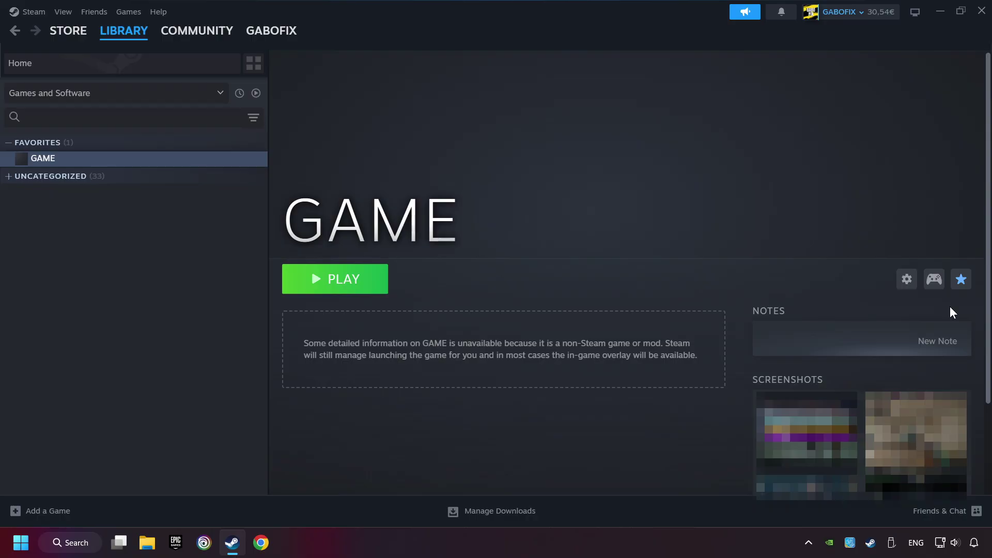
Open GAME's controller settings and preview the Gamepad layout template
{"action": "left_click", "coordinate": [933, 280]}
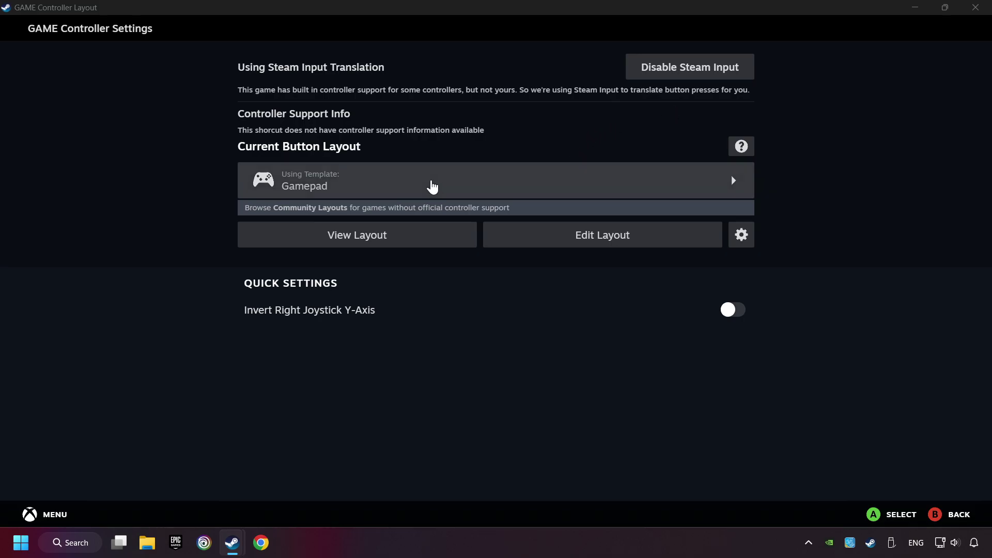
{"action": "left_click", "coordinate": [392, 190]}
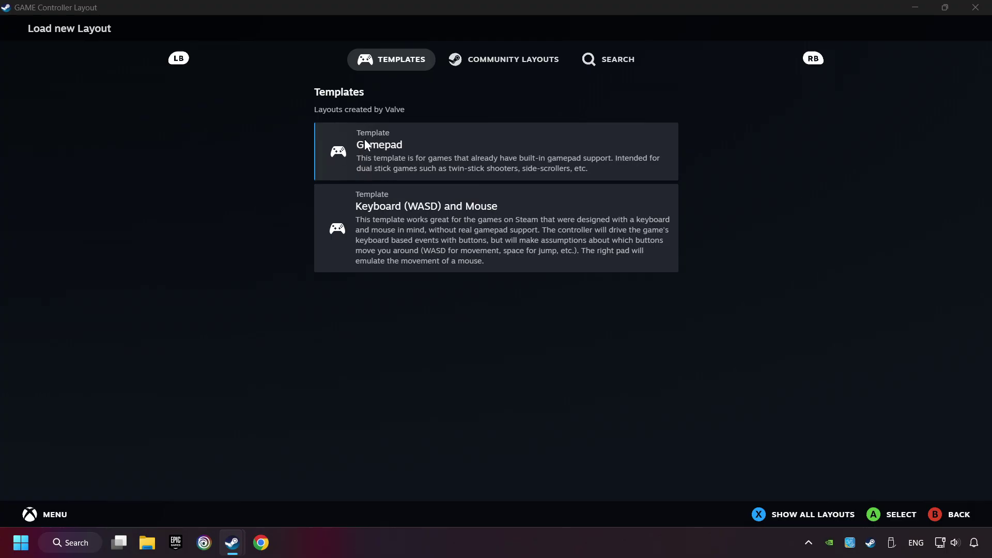
{"action": "left_click", "coordinate": [433, 143]}
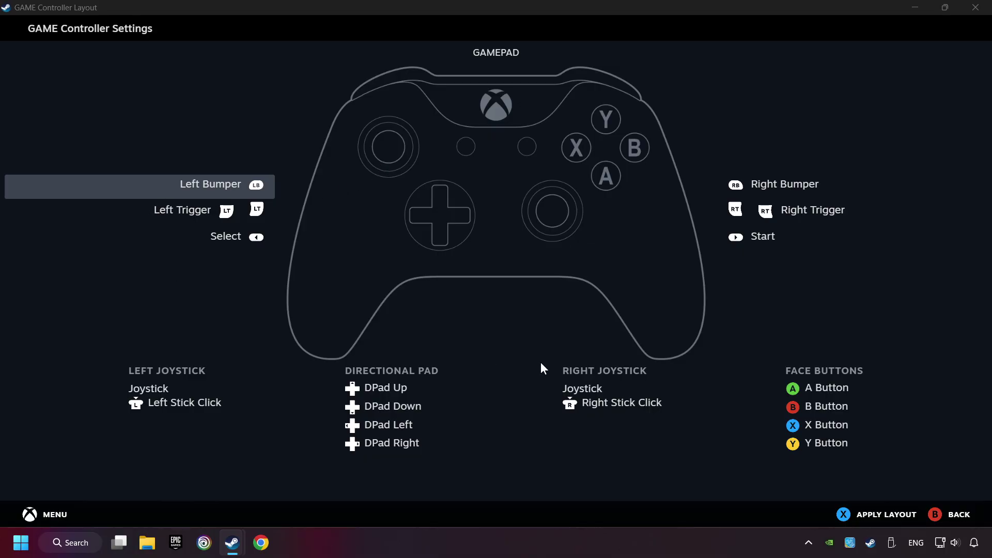
Review the Gamepad template's Buttons, DPad, Triggers and Joysticks settings
{"action": "left_click", "coordinate": [771, 182]}
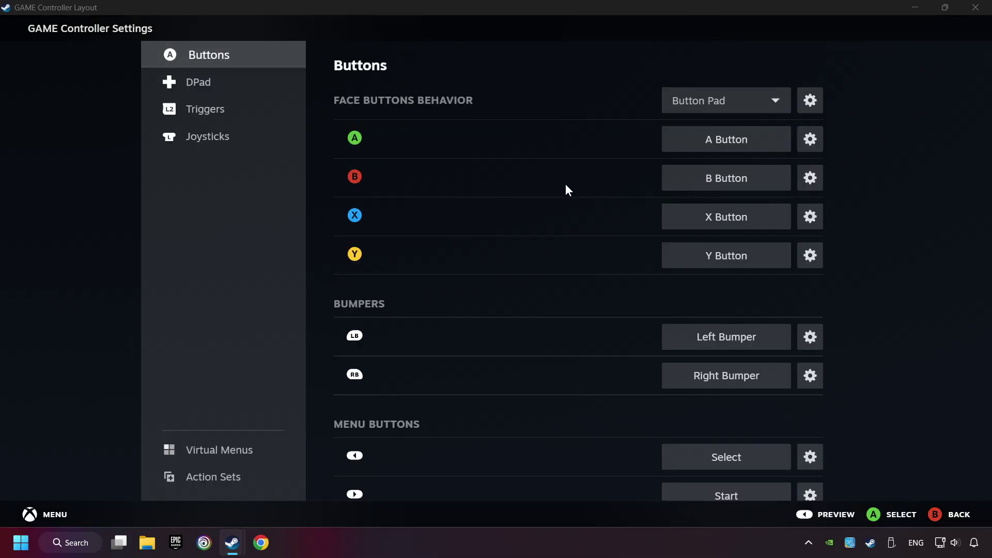
{"action": "left_click", "coordinate": [198, 88]}
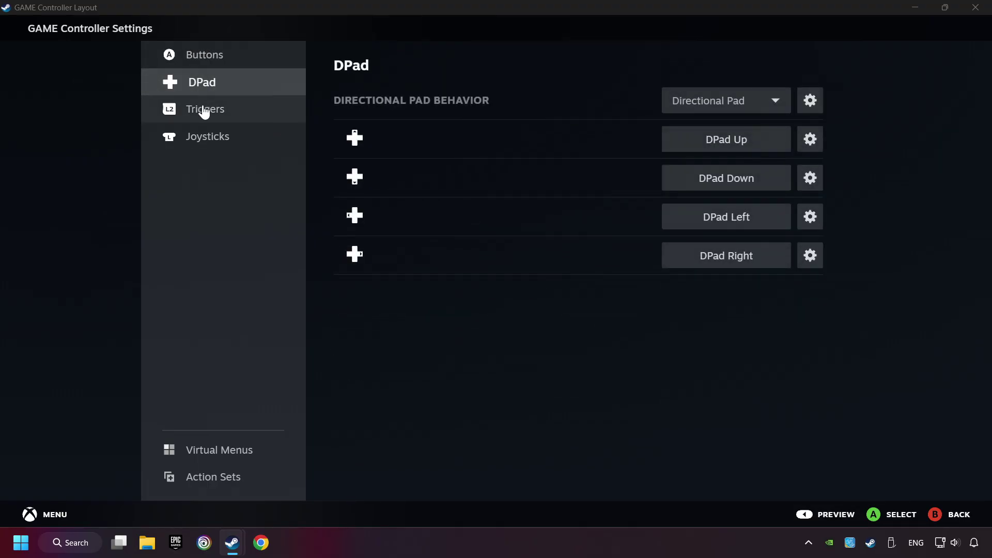
{"action": "left_click", "coordinate": [221, 108]}
{"action": "left_click", "coordinate": [227, 134]}
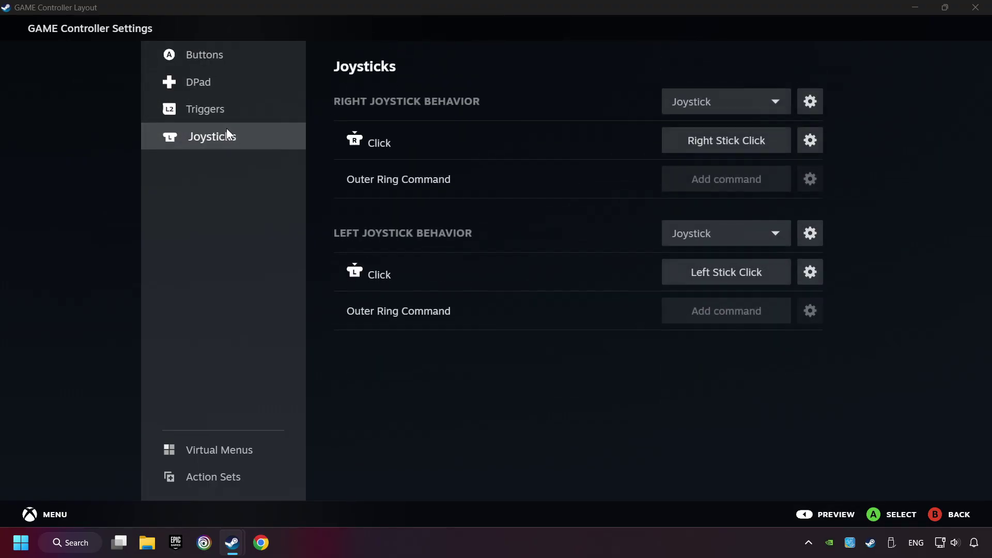
{"action": "left_click", "coordinate": [267, 58]}
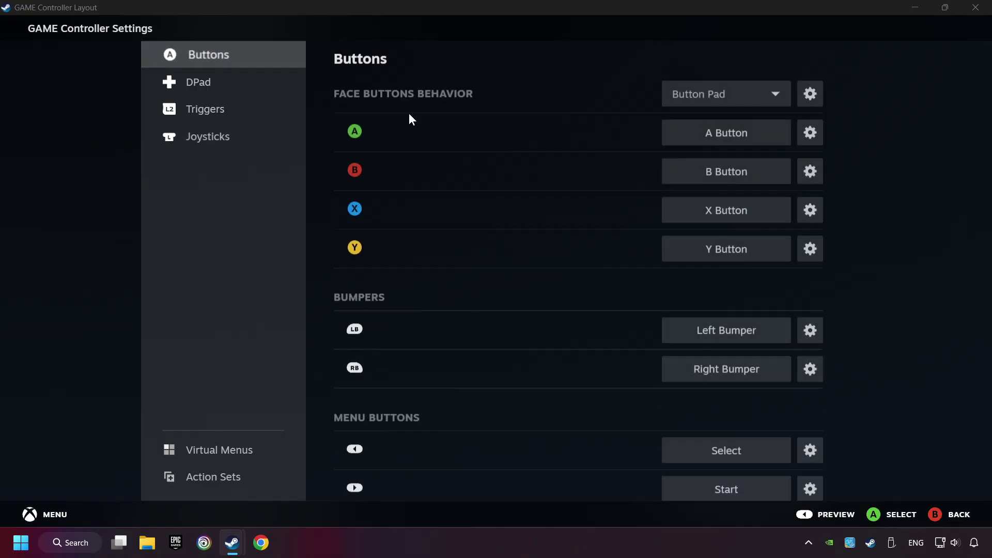
{"action": "scroll", "coordinate": [525, 339], "scroll_direction": "down", "scroll_amount": 1}
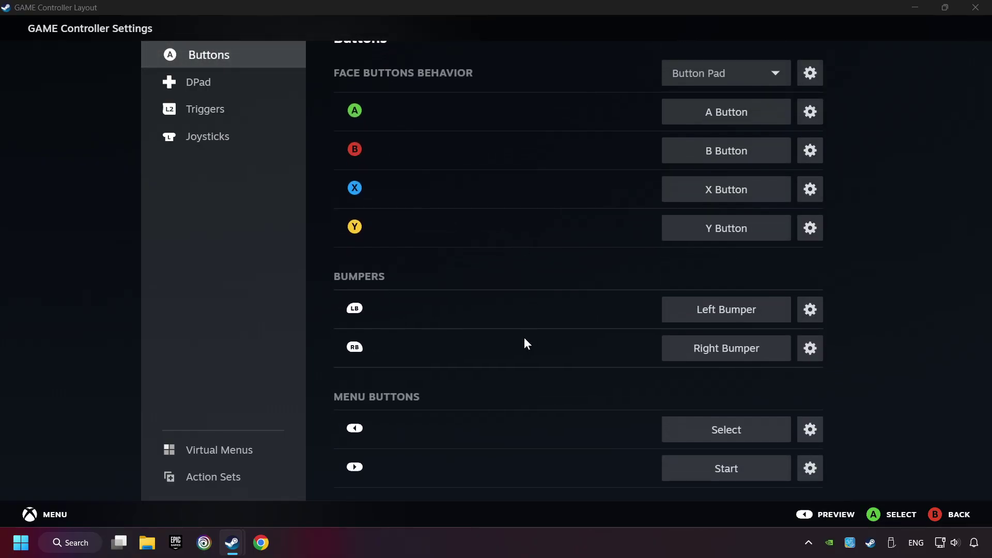
Preview the full Gamepad layout and apply it to GAME
{"action": "left_click", "coordinate": [822, 513]}
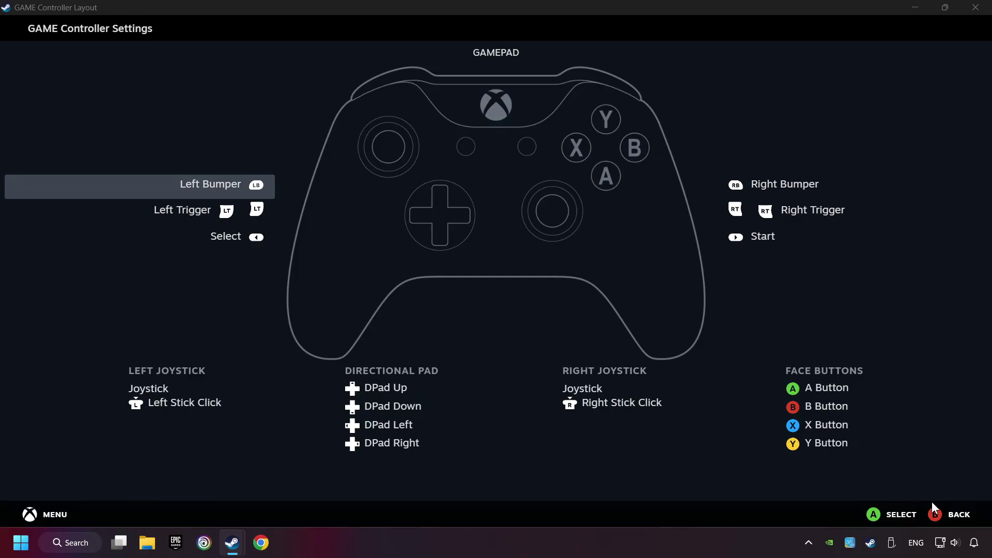
{"action": "left_click", "coordinate": [955, 515]}
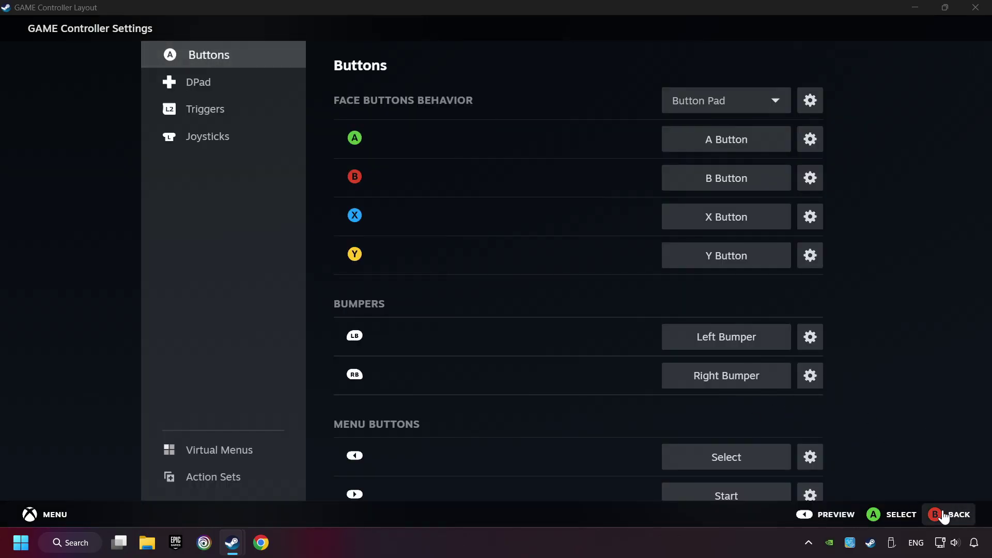
{"action": "left_click", "coordinate": [855, 516]}
{"action": "left_click", "coordinate": [880, 519]}
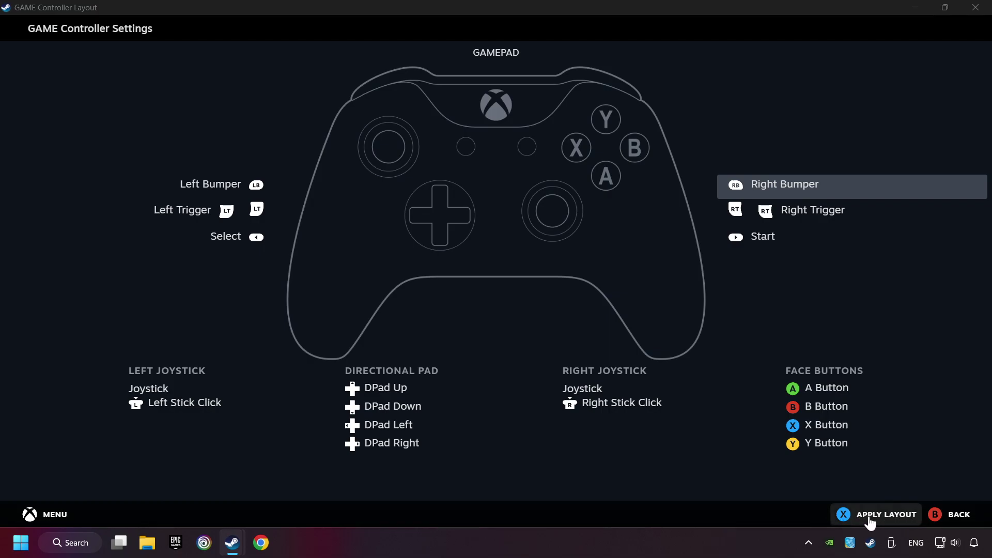
{"action": "left_click", "coordinate": [869, 518]}
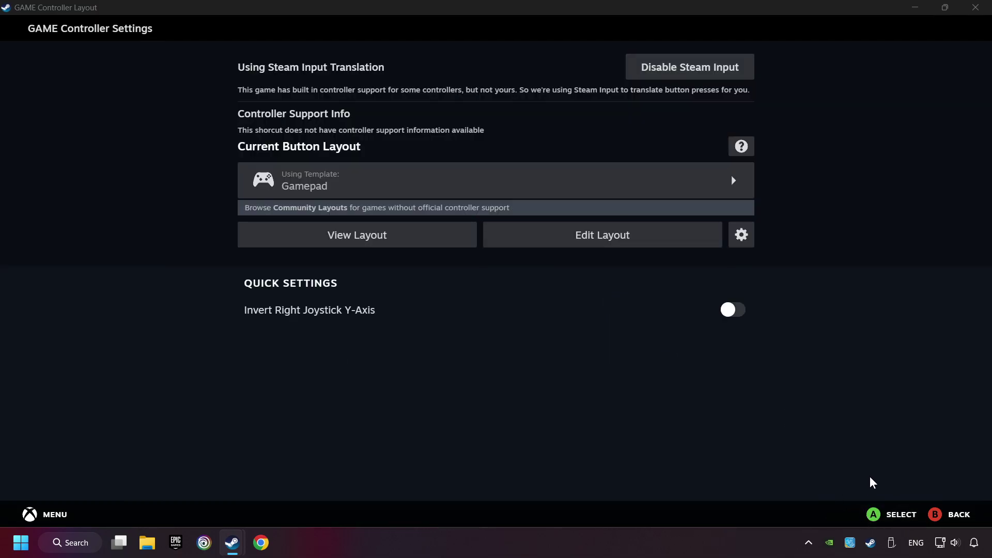
{"action": "left_click", "coordinate": [931, 517]}
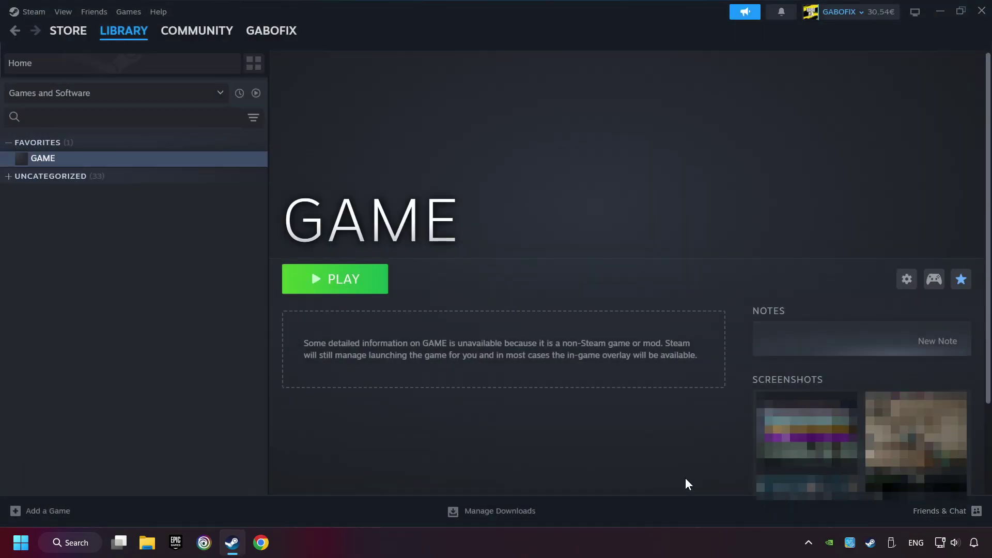